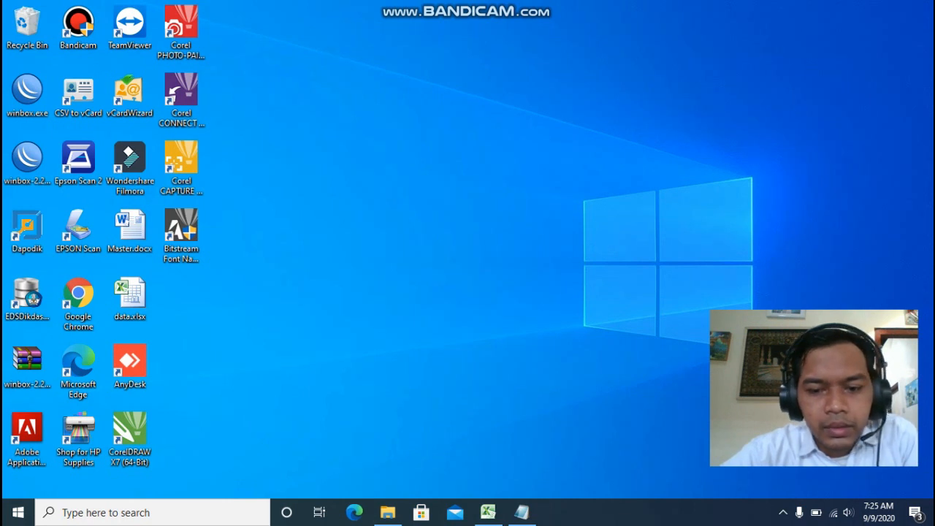
Step: Bring up the untitled Notepad notes and read today's material on VLOOKUP and HLOOKUP
mouse_move(522, 513)
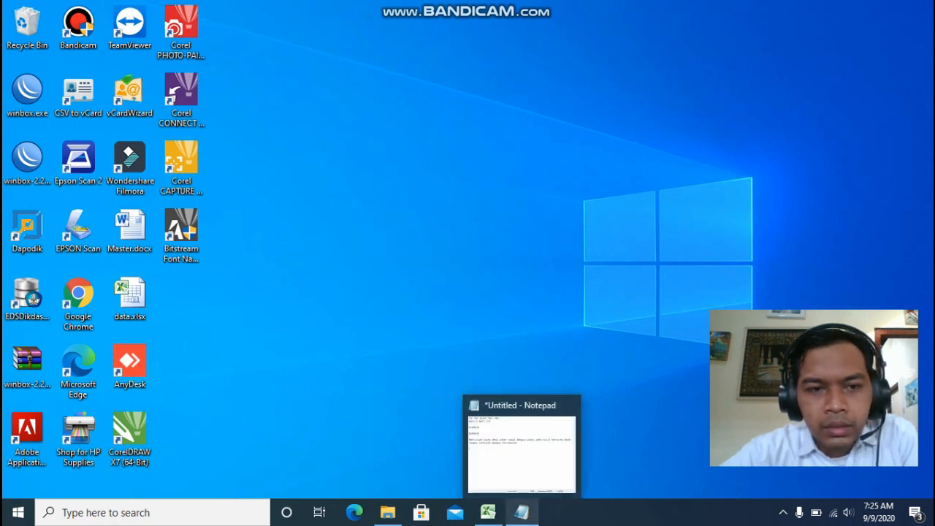
left_click(521, 512)
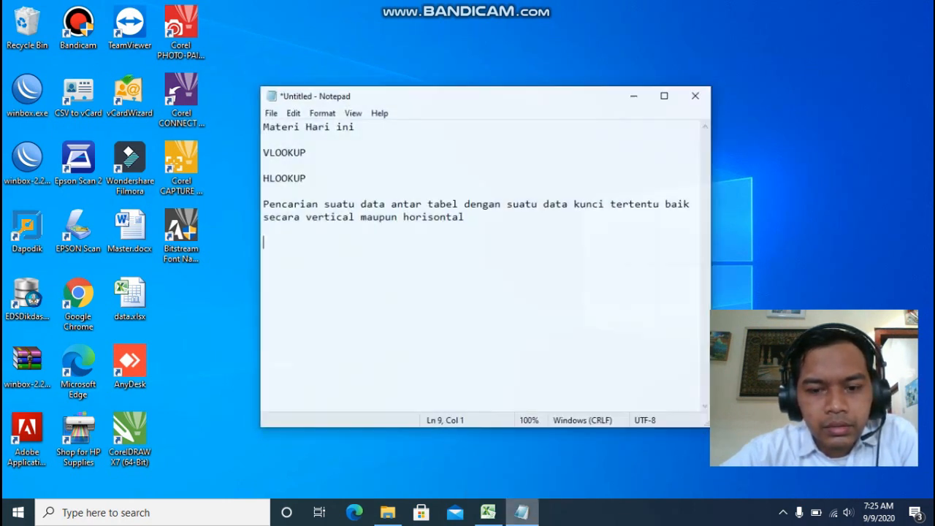
left_click_drag(440, 95, 402, 70)
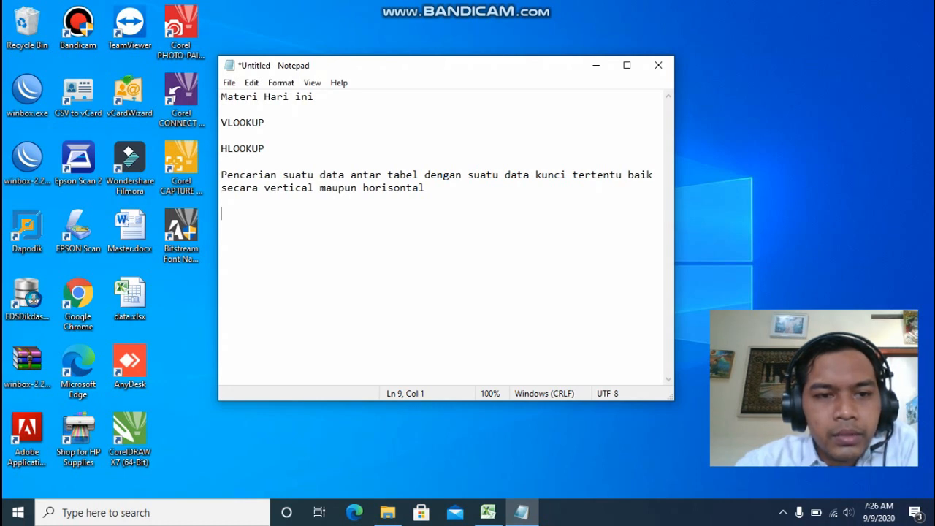
left_click(228, 123)
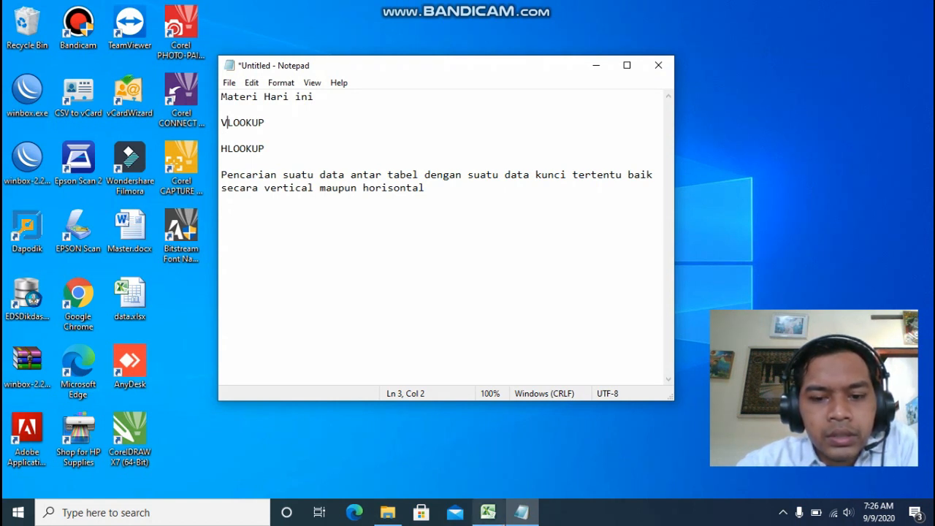
Step: Switch to the Excel workbook and examine Sheet3's vehicle table, instructions, region code table and yearly tax table
left_click(488, 512)
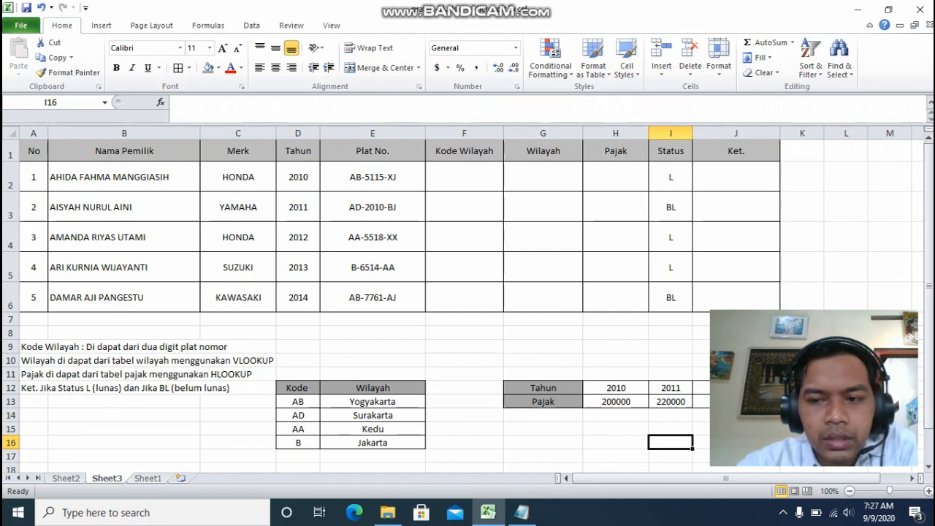
scroll(462, 306, "down", 1)
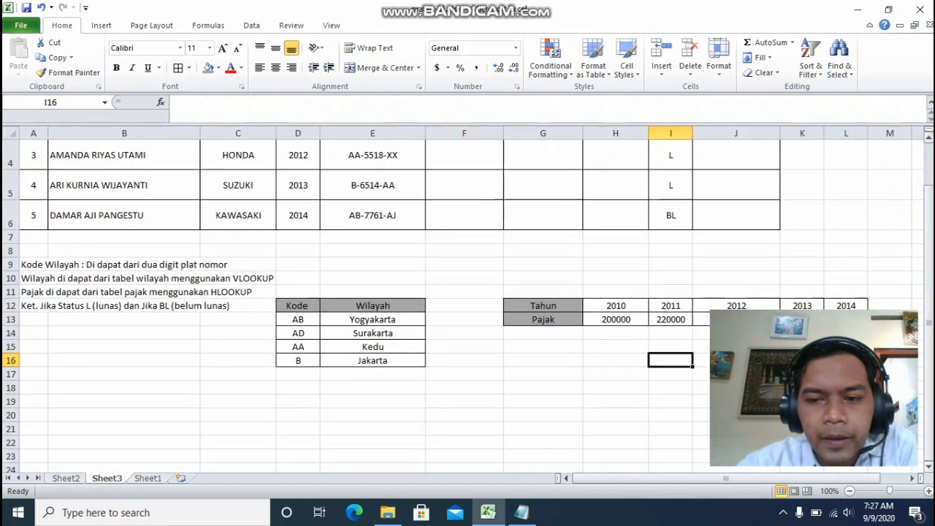
scroll(463, 306, "down", 1)
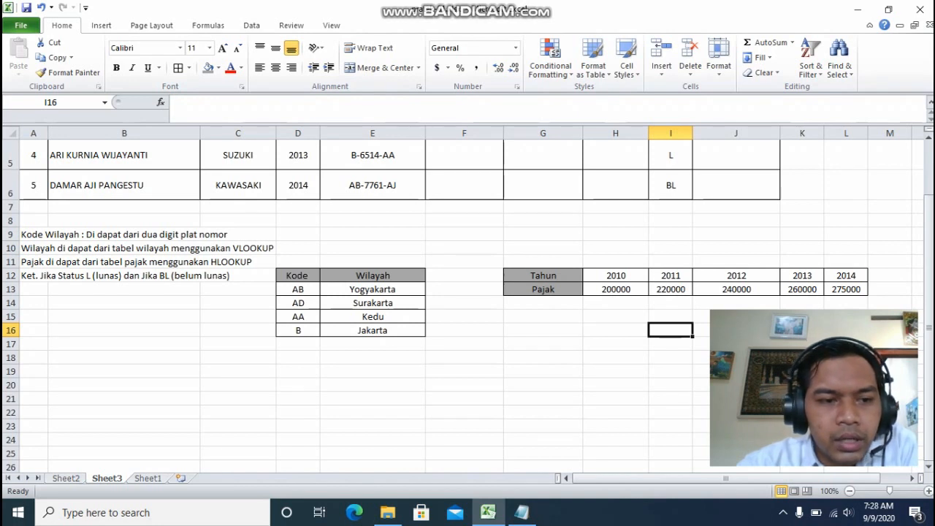
scroll(467, 292, "up", 2)
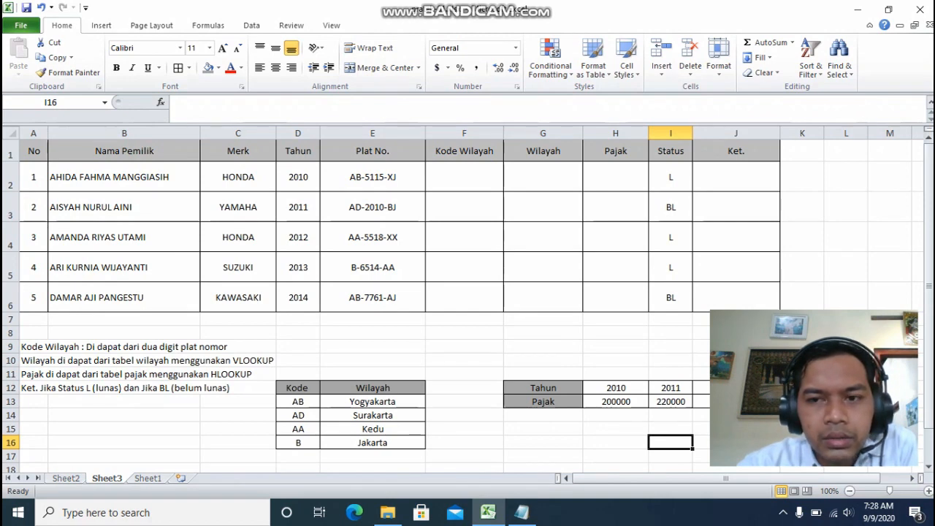
scroll(467, 292, "down", 1)
scroll(467, 292, "down", 1)
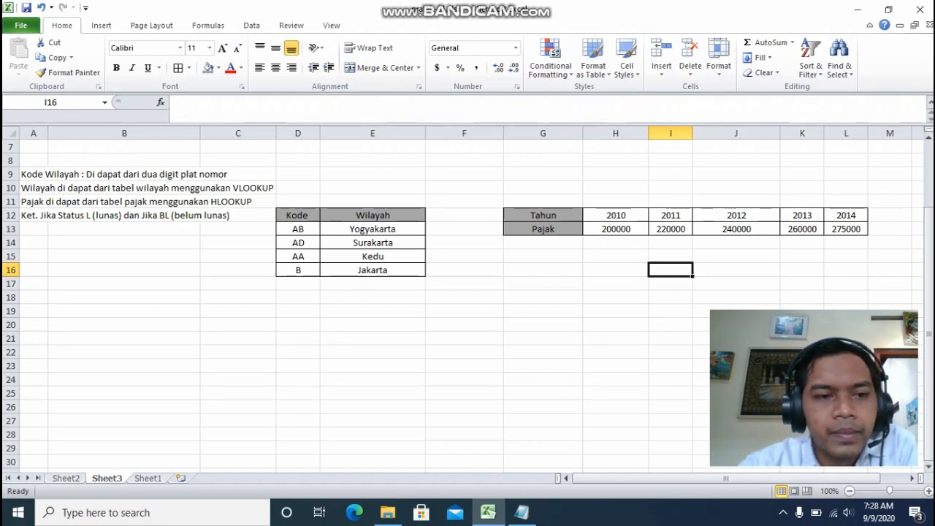
scroll(467, 292, "up", 2)
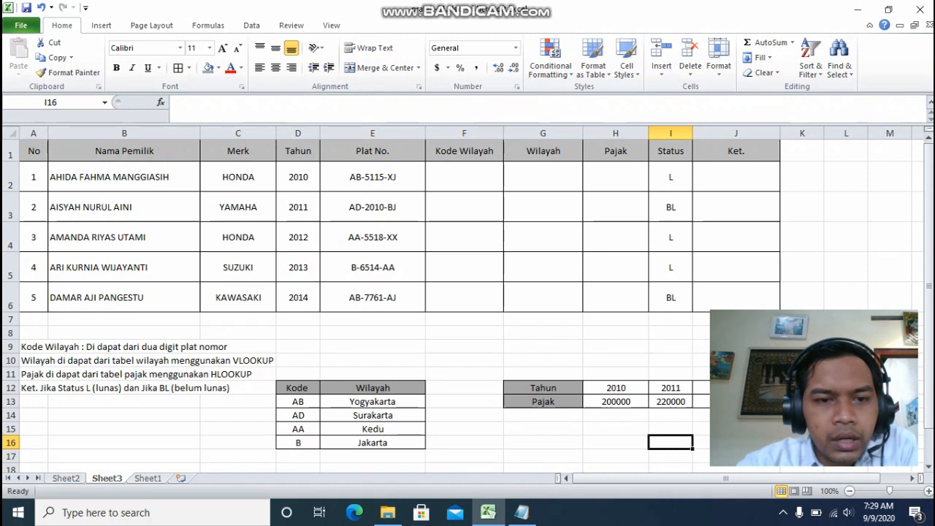
Step: Enter =LEFT(E2,2) in F2 of the Kode Wilayah column and fill the formula down to F6
left_click(464, 177)
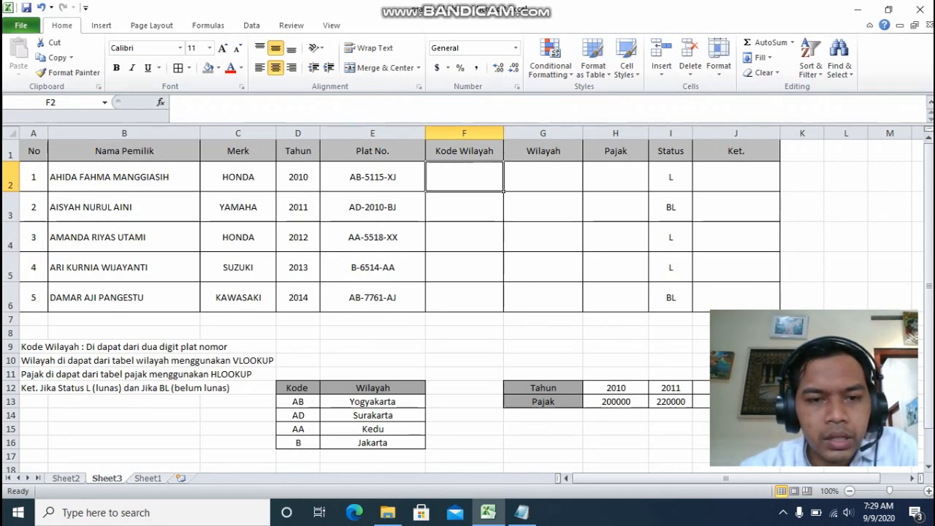
type("=")
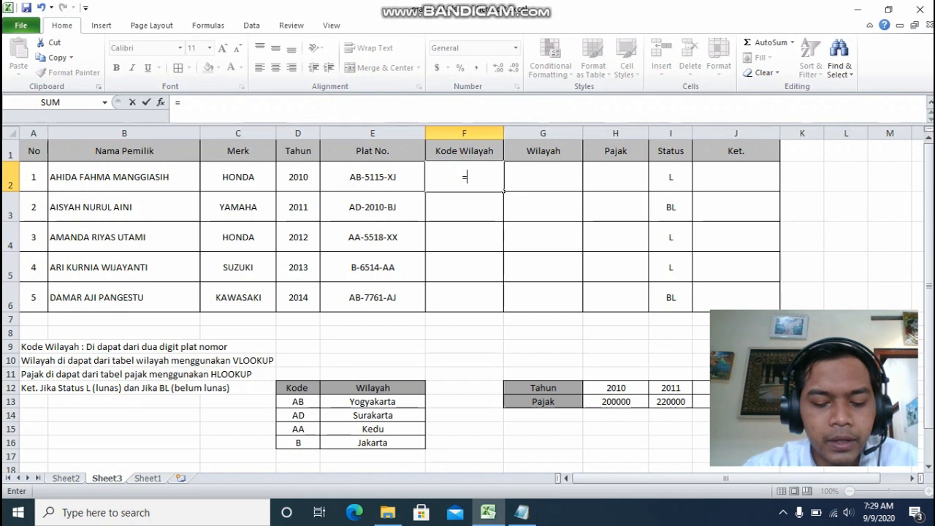
type("LEFT")
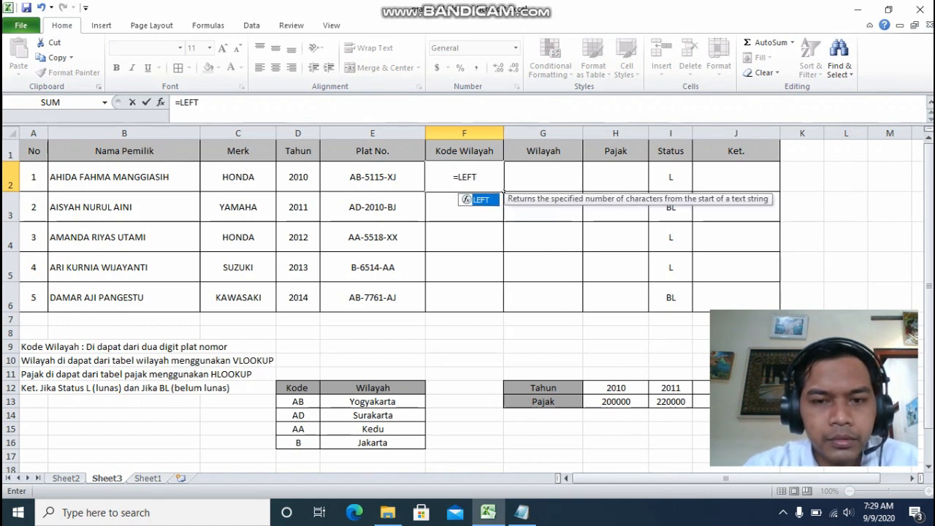
type("(")
key("Left")
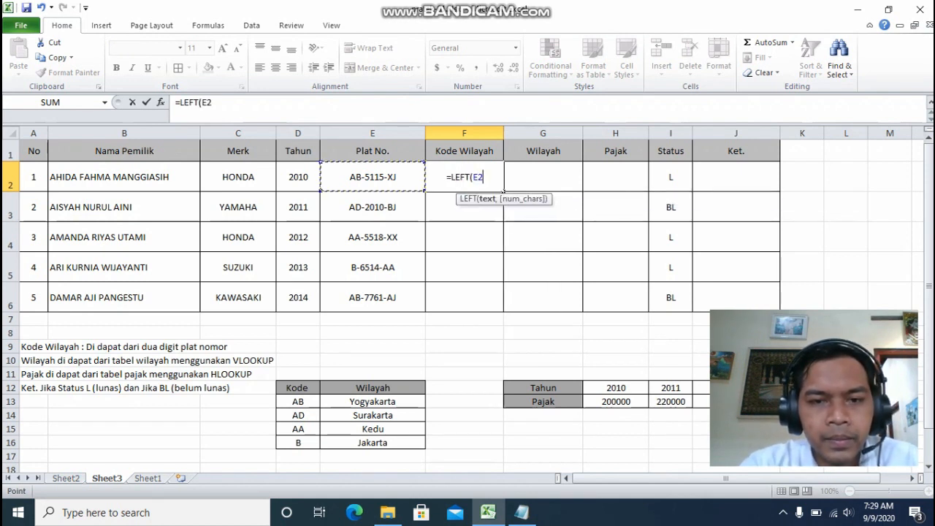
type(",2")
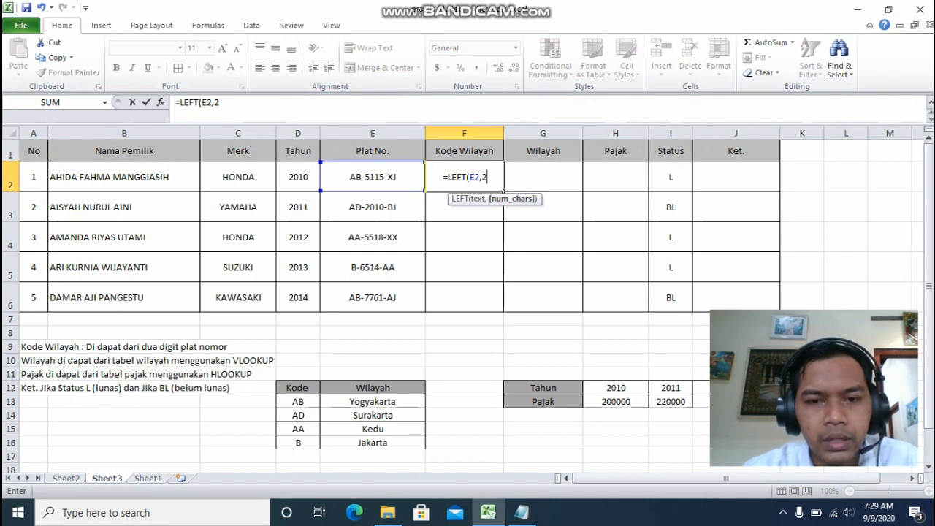
type(")")
key("Return")
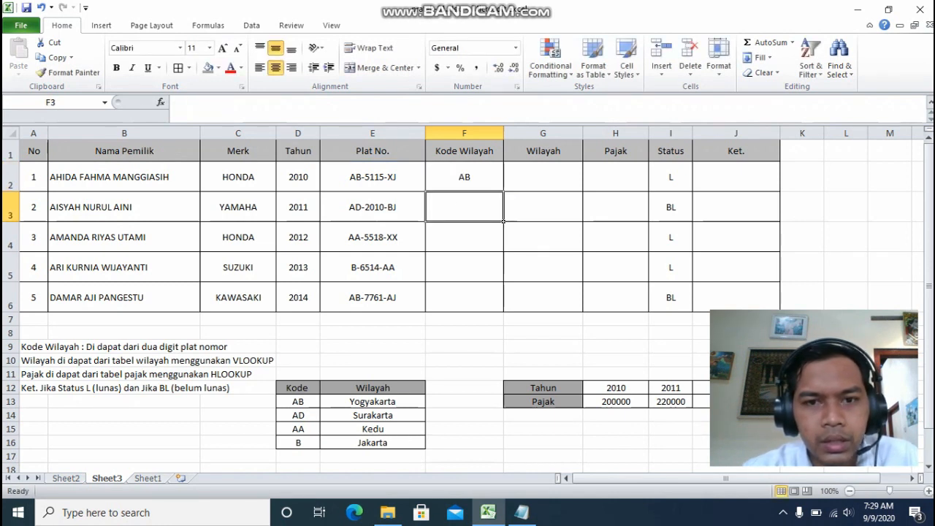
left_click(464, 177)
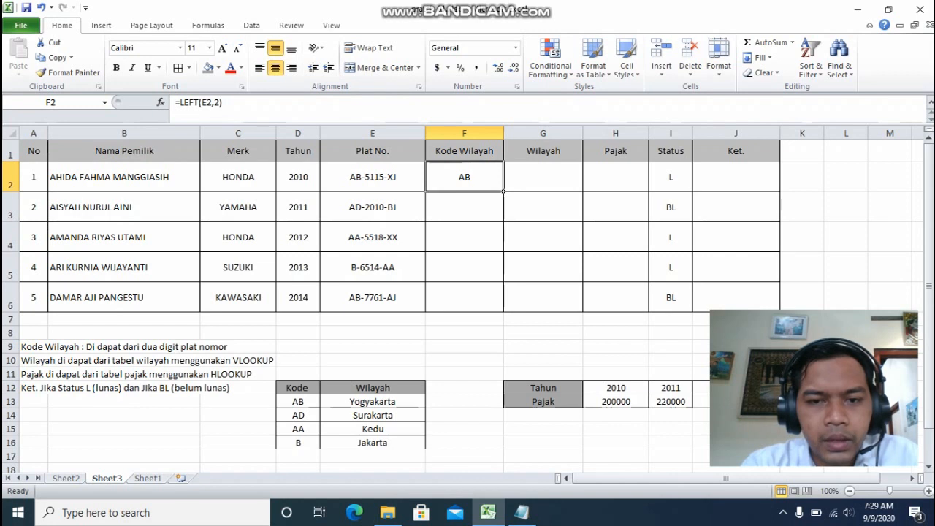
left_click_drag(503, 190, 504, 313)
Step: Change the formula in F5 to =LEFT(E5,1) so it extracts only one character of the plate number
left_click(502, 280)
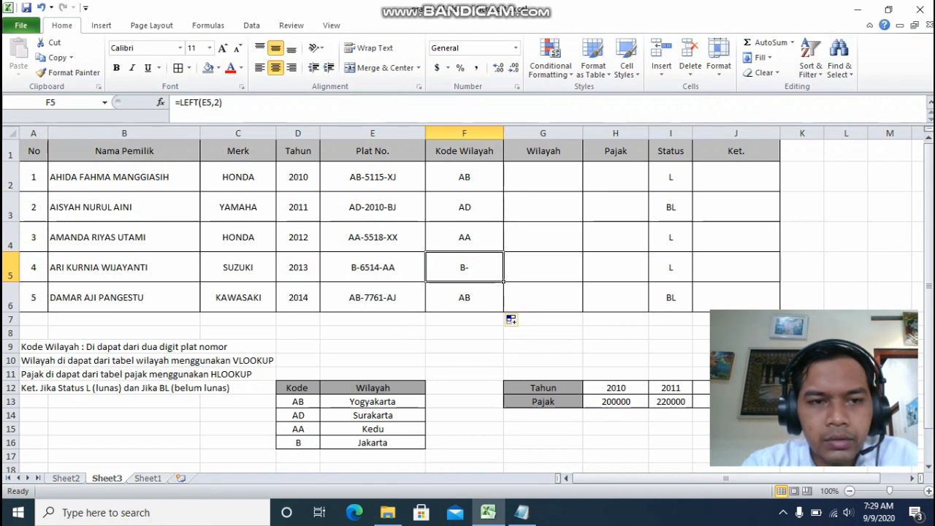
key("F2")
key("Left")
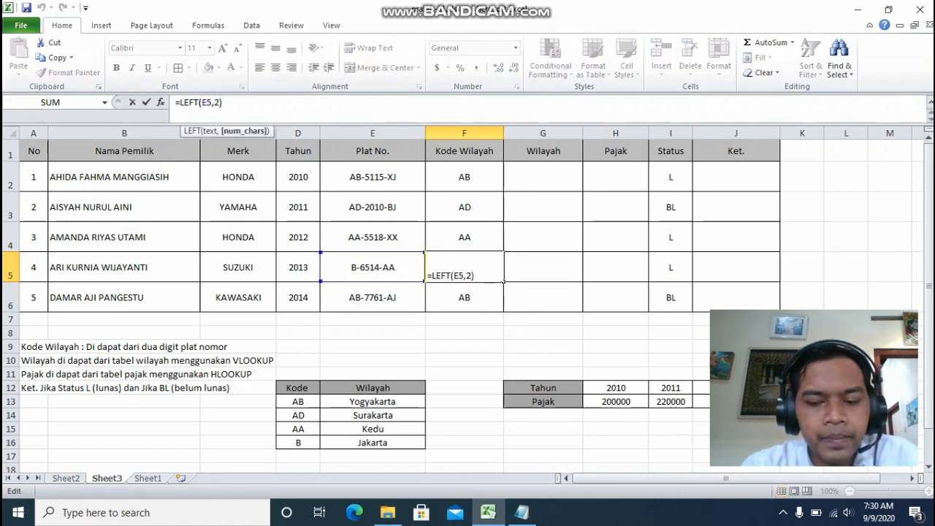
key("BackSpace")
type("1")
key("Return")
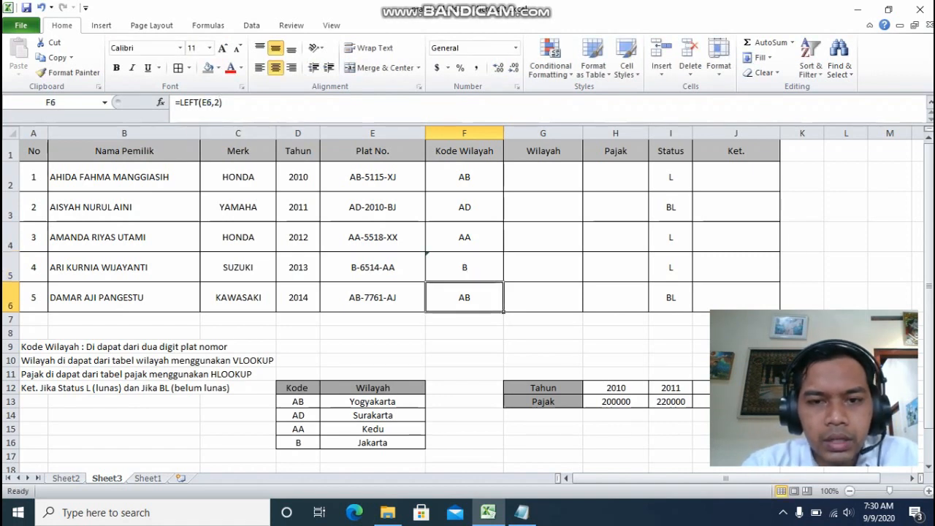
Step: Review the LEFT formulas in the Kode Wilayah column from F2 to F5
left_click(464, 177)
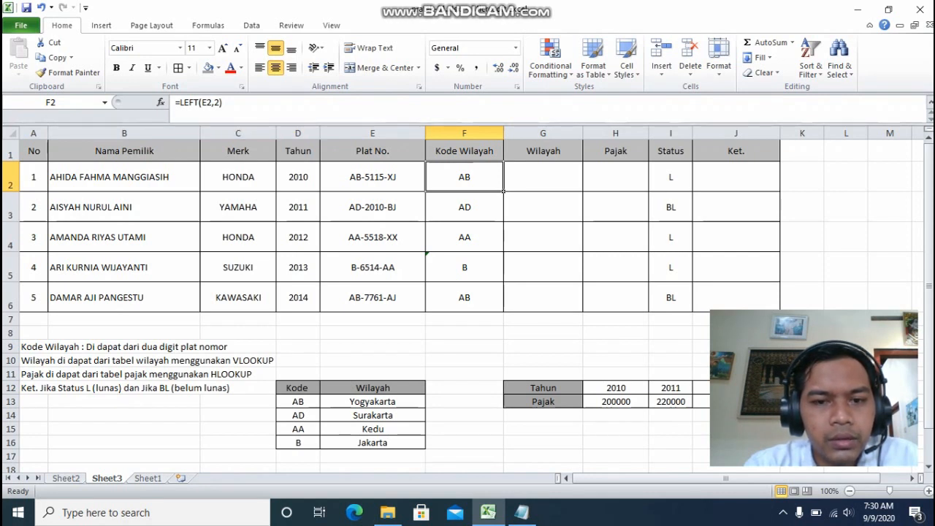
key("Down")
key("Down")
key("Down")
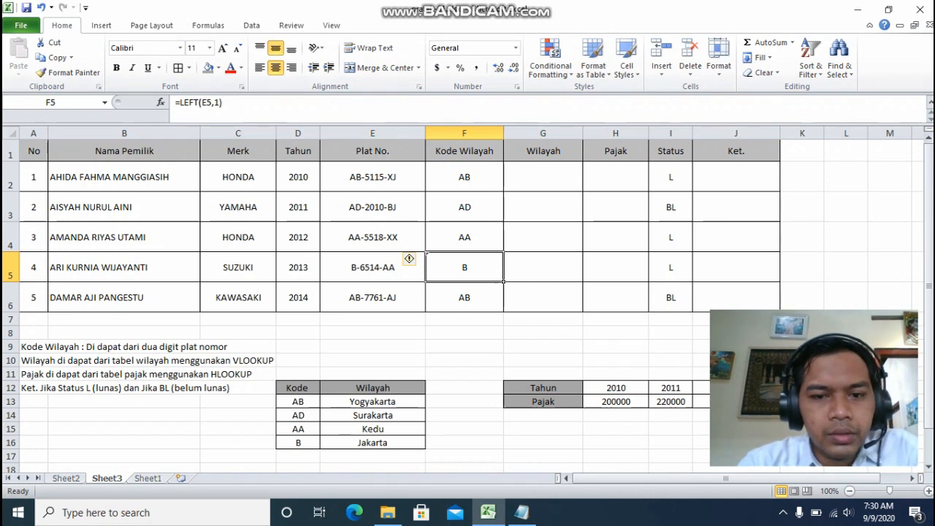
left_click(464, 347)
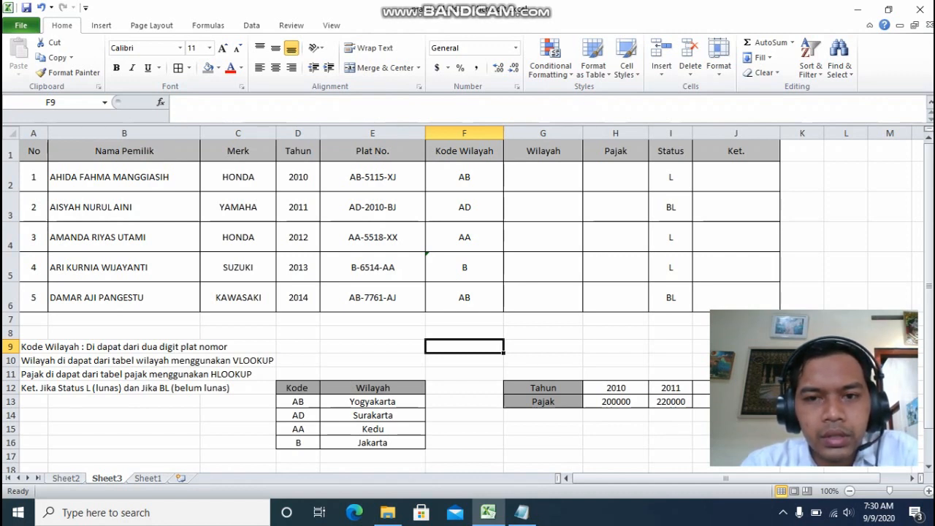
Step: Start a VLOOKUP formula in G2 under Wilayah with F2 as the lookup value and D13:E16 as the table array
left_click(543, 176)
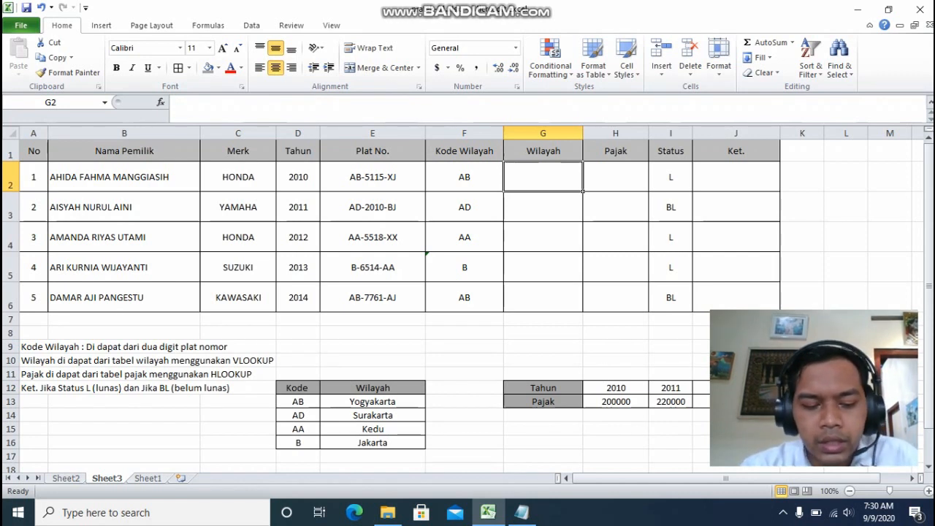
type("=")
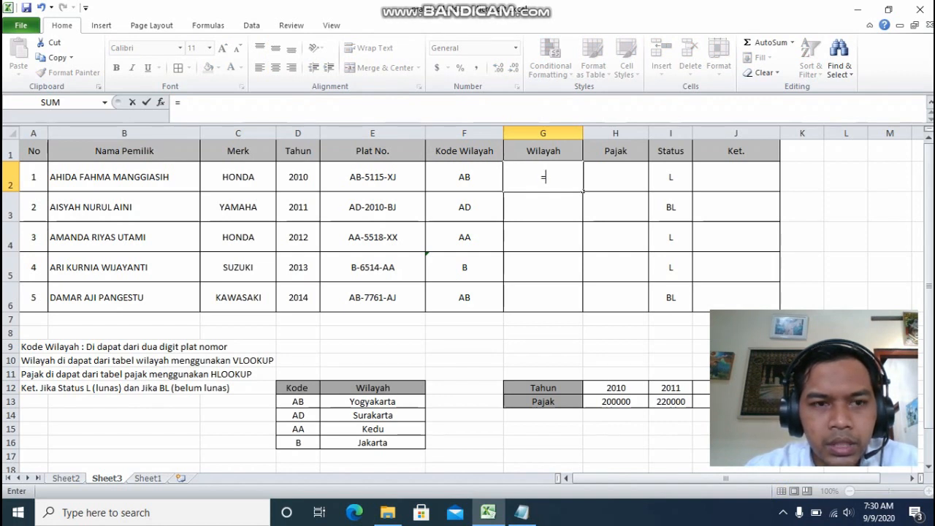
type("VLO")
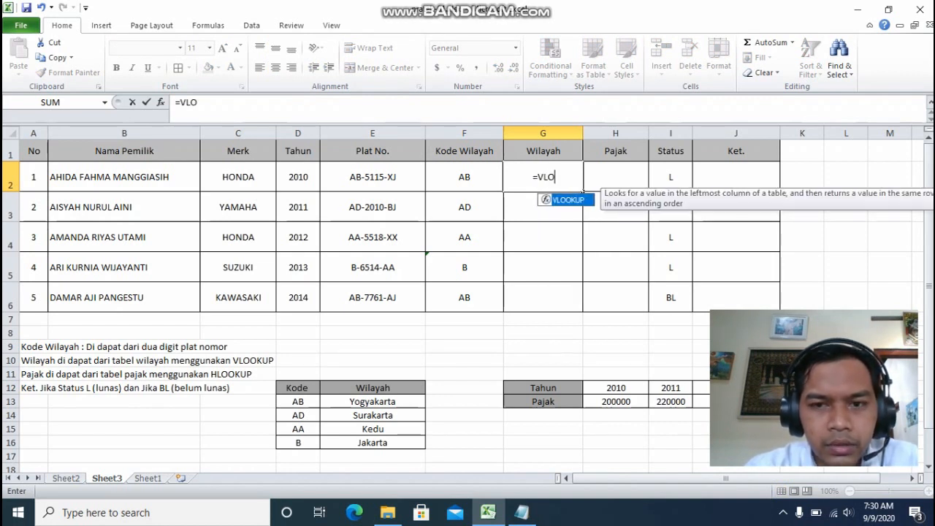
key("Tab")
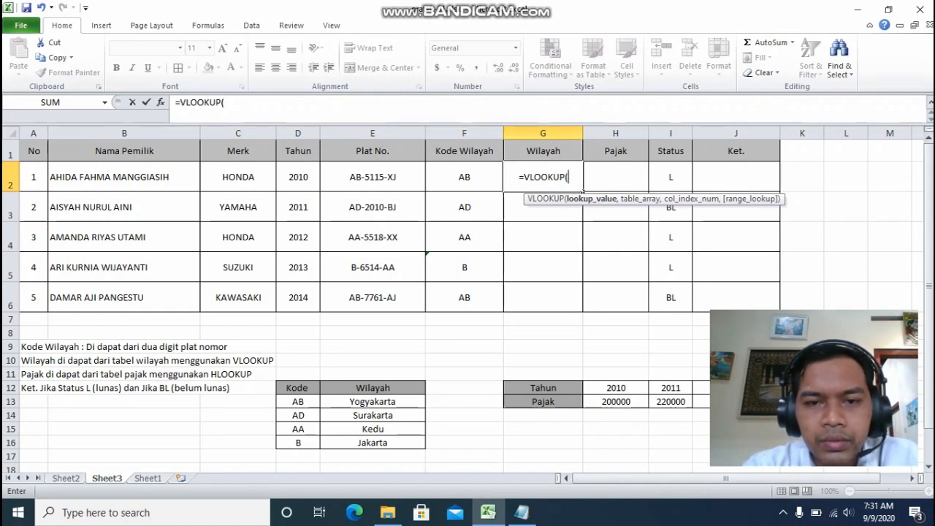
key("Left")
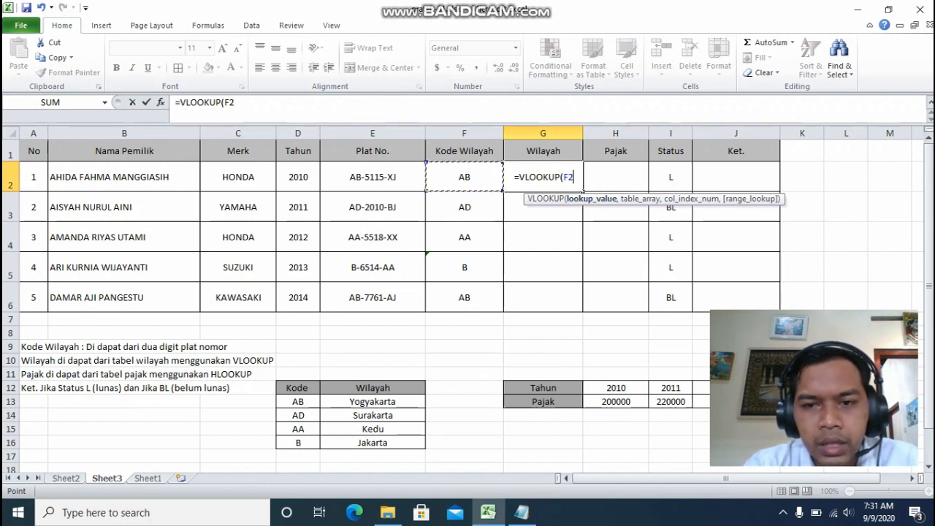
type(",")
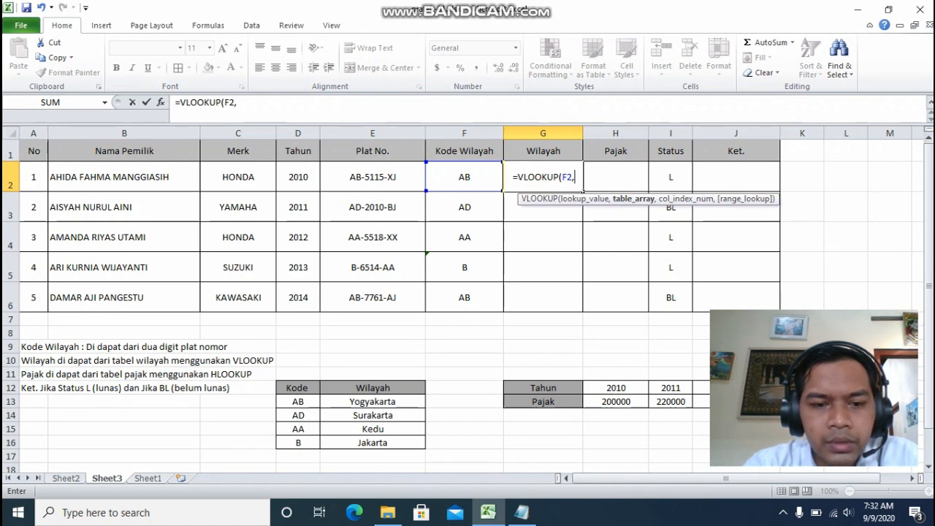
left_click(298, 402)
left_click_drag(299, 403, 394, 443)
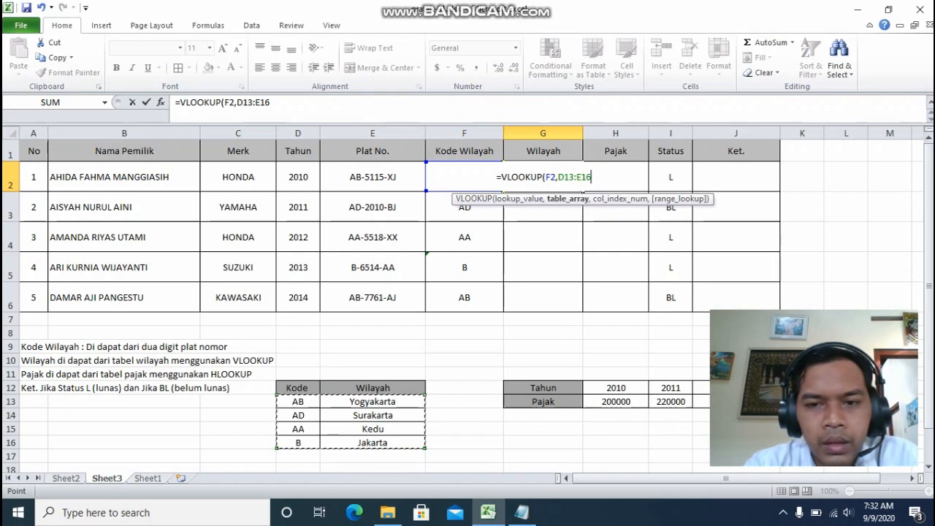
Step: Complete the VLOOKUP formula in G2 with column index 2 and FALSE for an exact match
type(",")
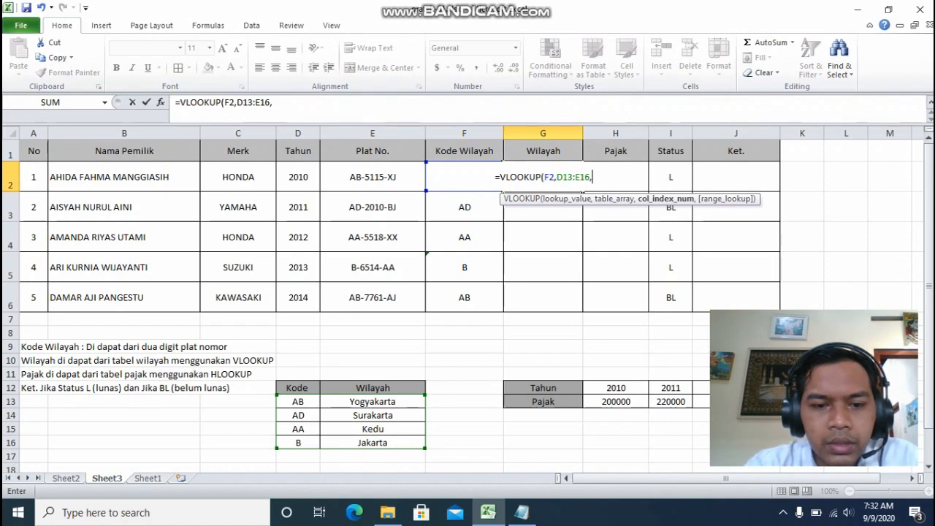
type("2")
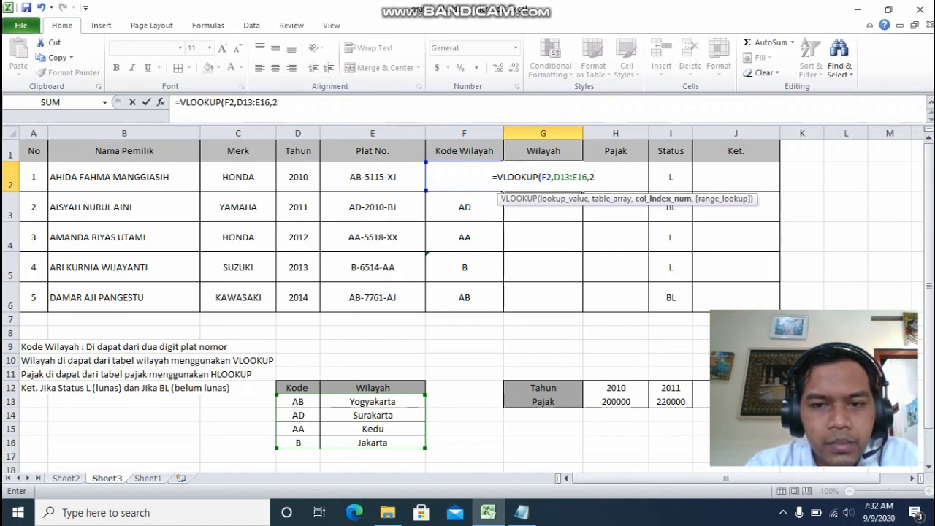
type(",")
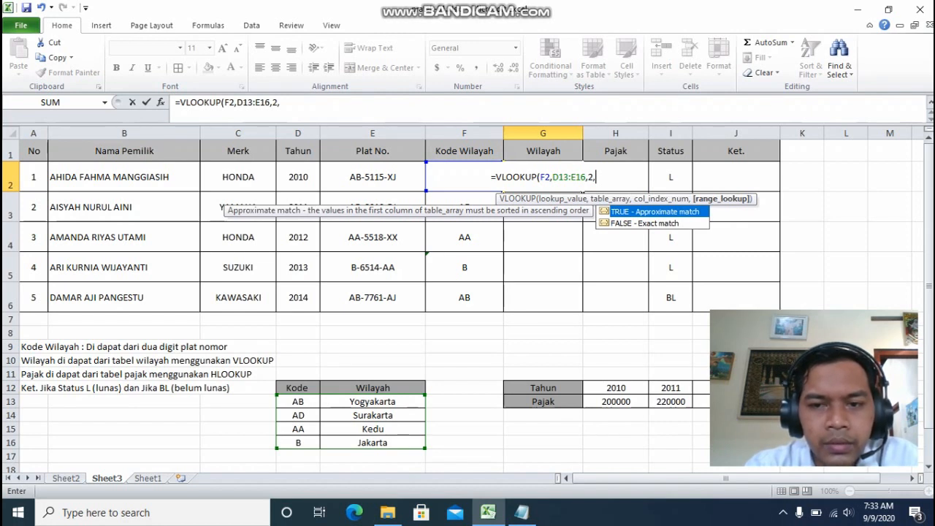
type("FALSE")
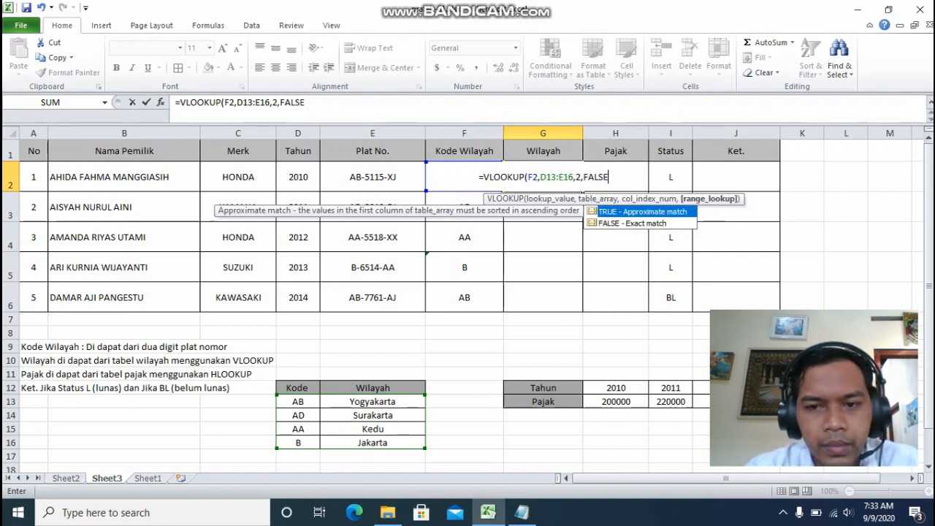
key("Down")
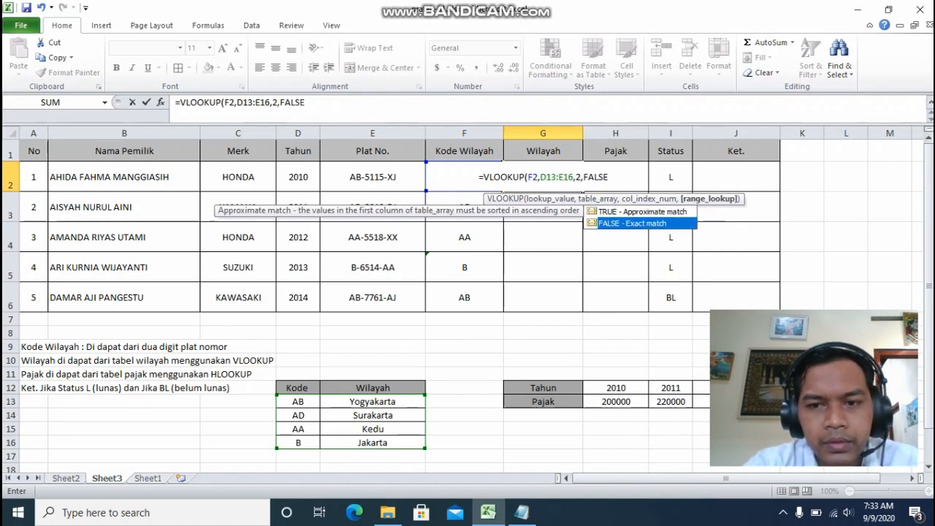
left_click(306, 102)
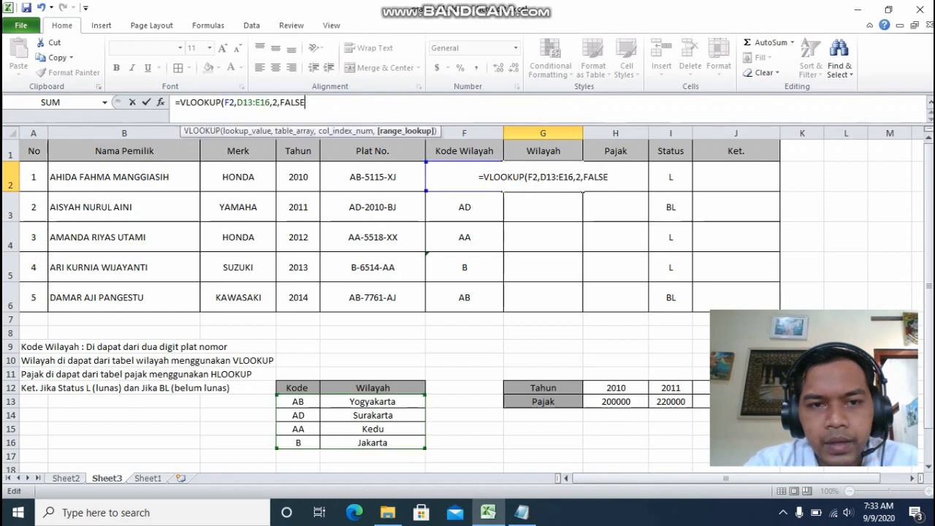
type(")")
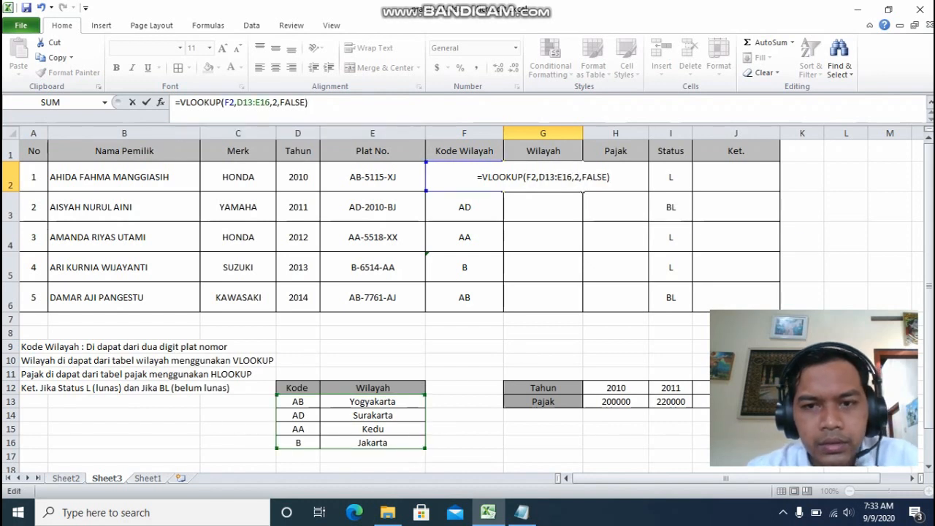
key("Return")
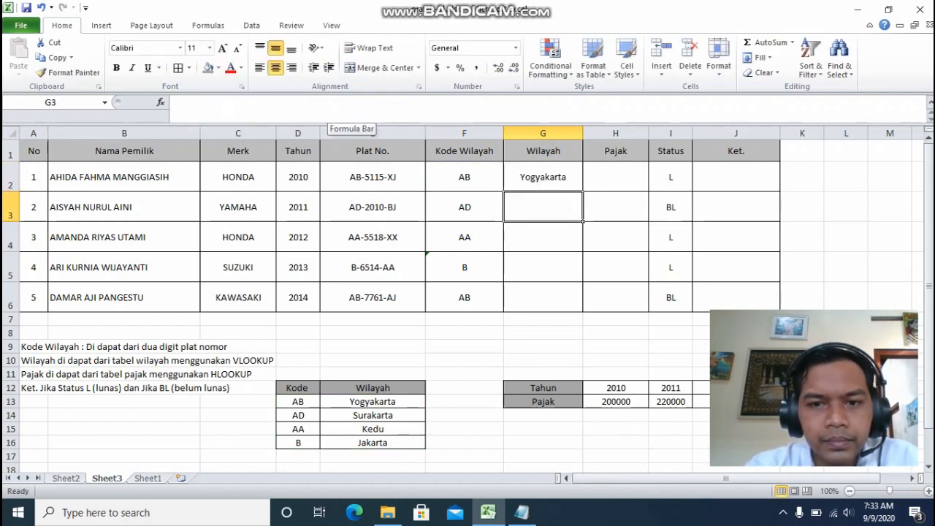
Step: Make the table array in G2's VLOOKUP formula absolute as $D$13:$E$16
left_click(543, 176)
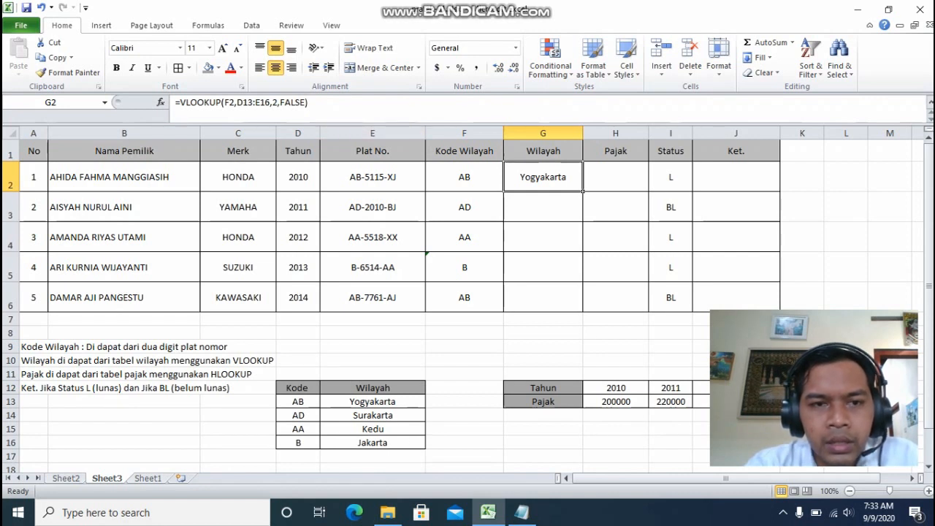
left_click(270, 102)
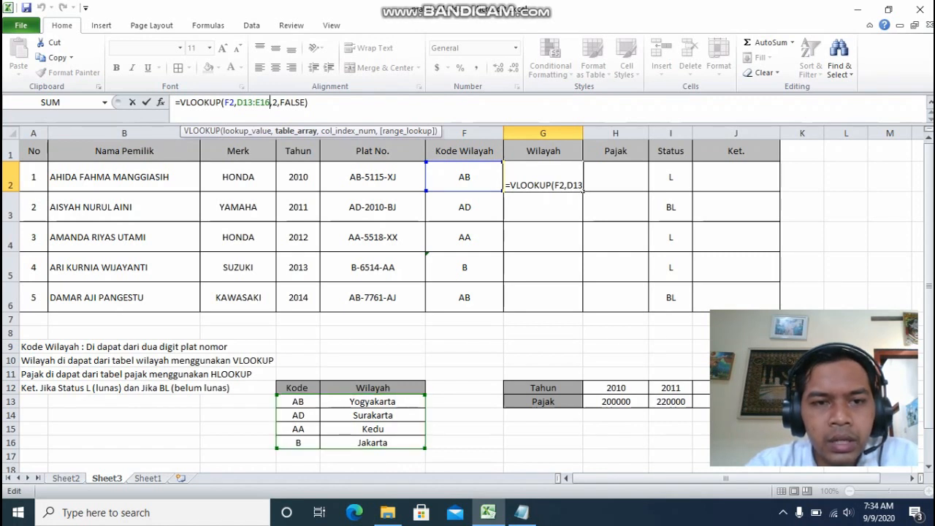
key("Right")
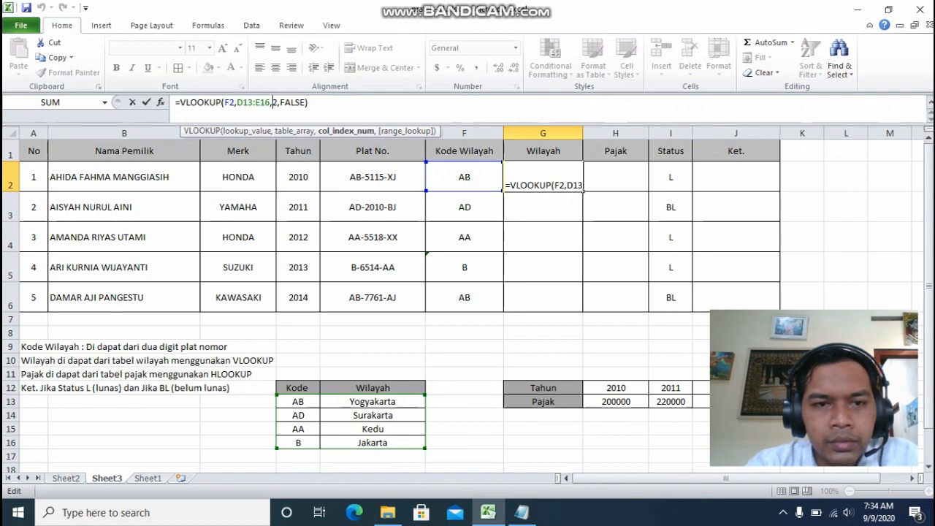
left_click(292, 102)
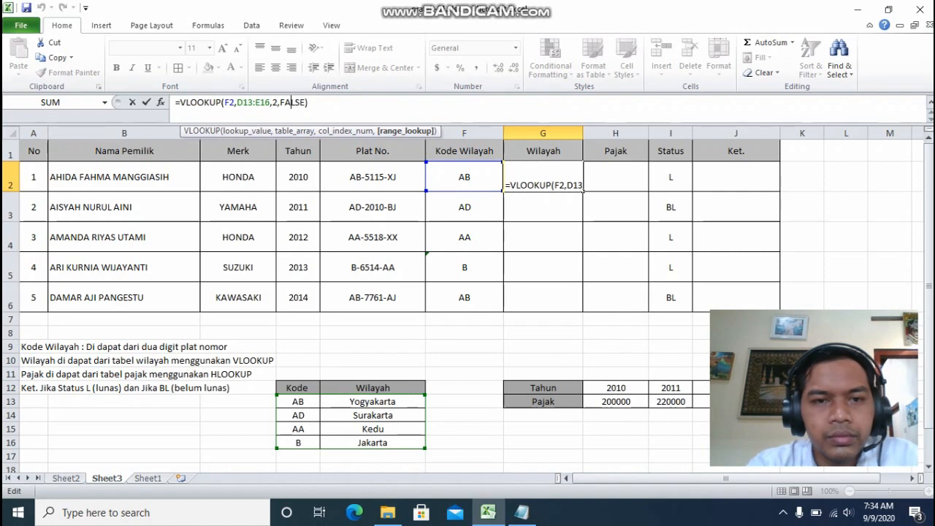
key("End")
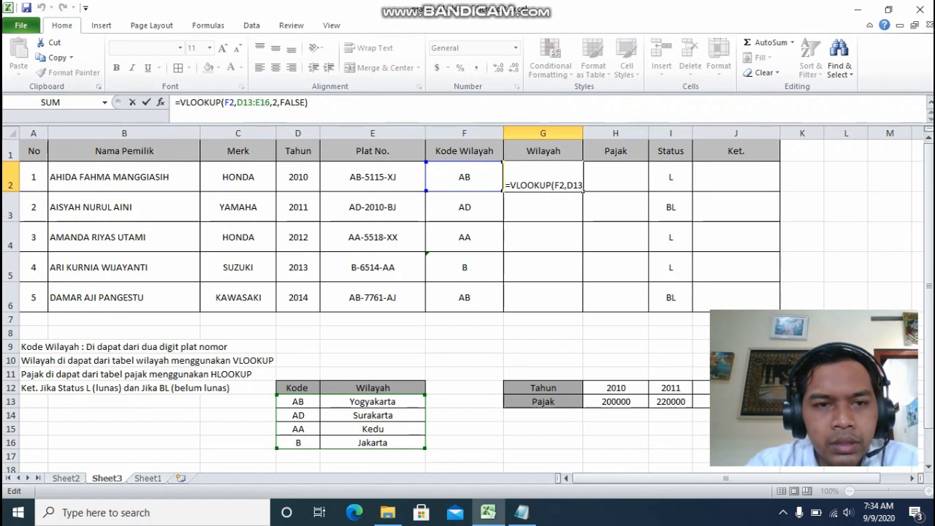
left_click_drag(236, 102, 269, 103)
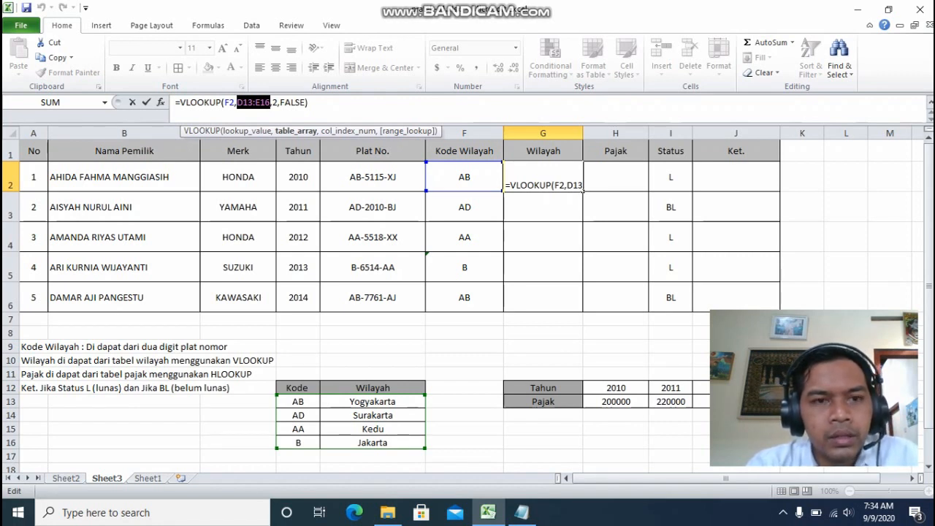
key("F4")
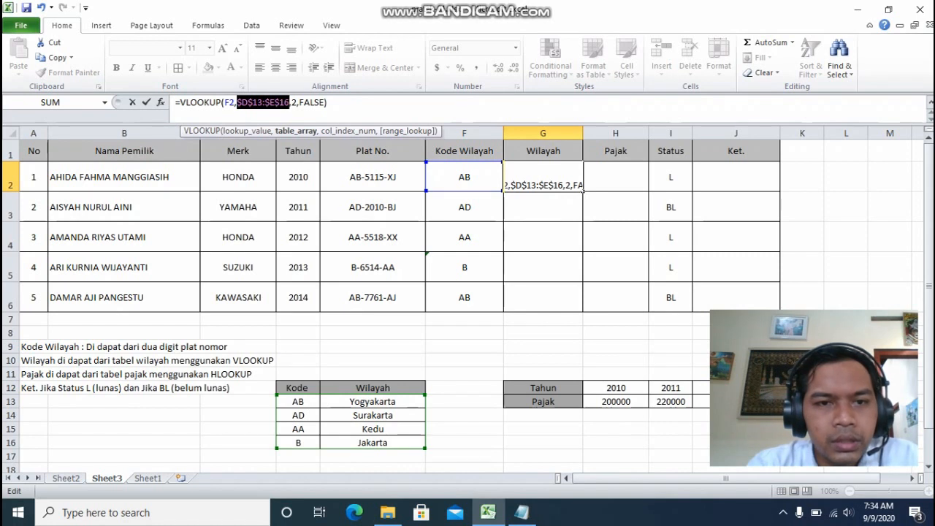
left_click(289, 103)
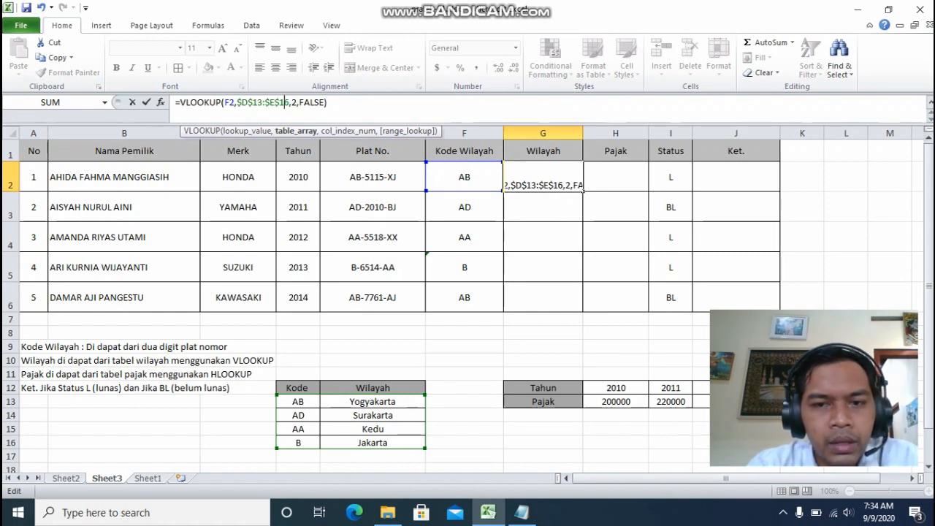
key("Return")
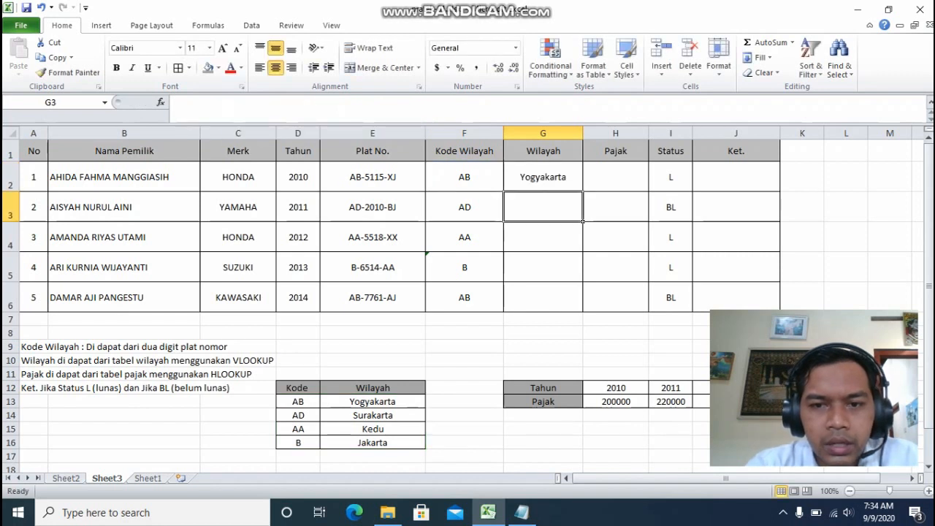
Step: Fill the VLOOKUP formula from G2 down to G6 in the Wilayah column
left_click(542, 177)
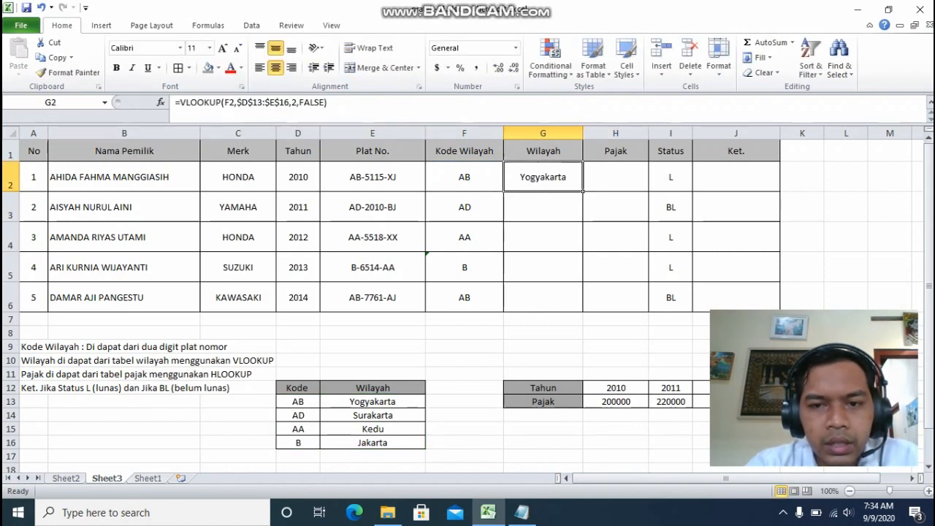
left_click_drag(582, 191, 582, 311)
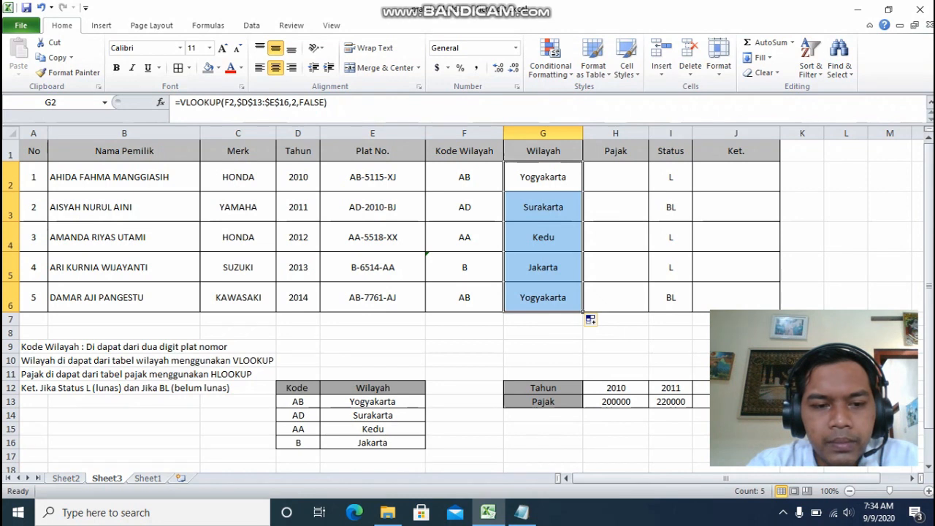
left_click(500, 378)
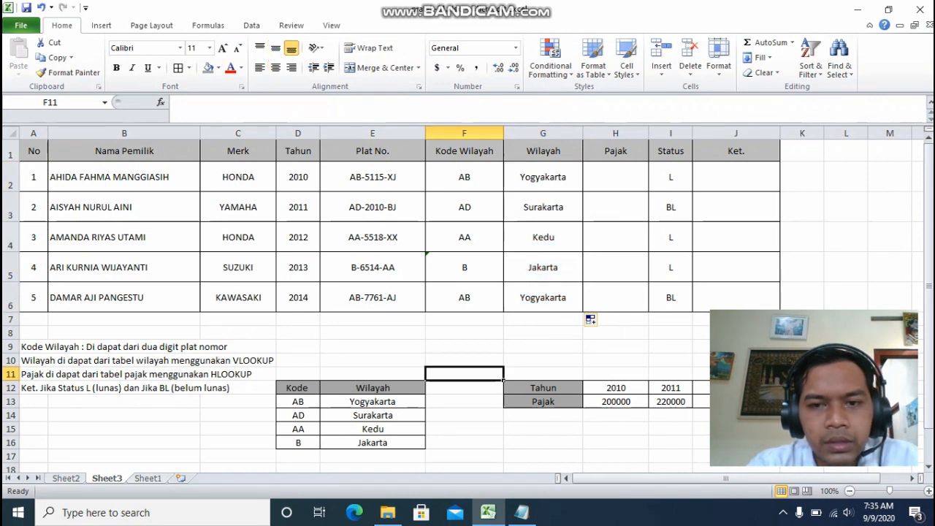
left_click(372, 347)
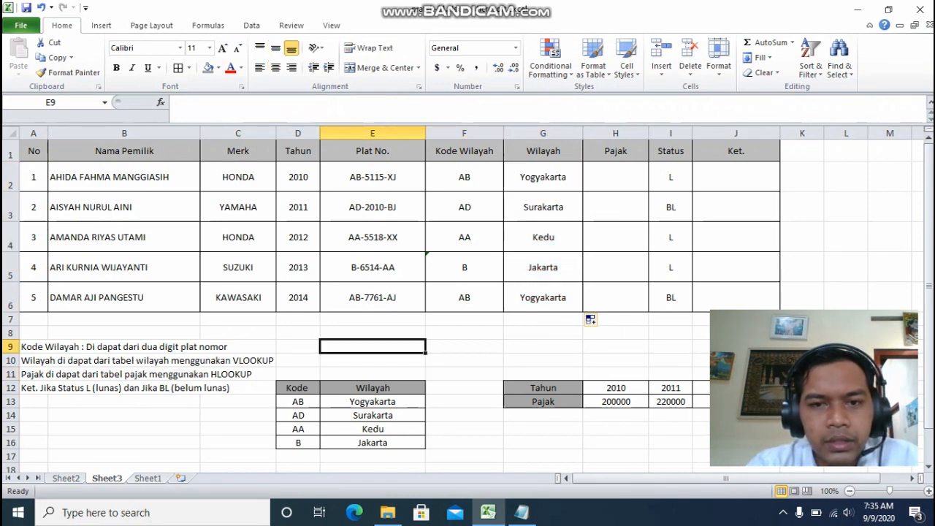
Step: Copy the VLOOKUP formula text from G2 to the end of the Notepad notes, then return to the Excel sheet
left_click(543, 177)
left_click_drag(331, 106, 174, 103)
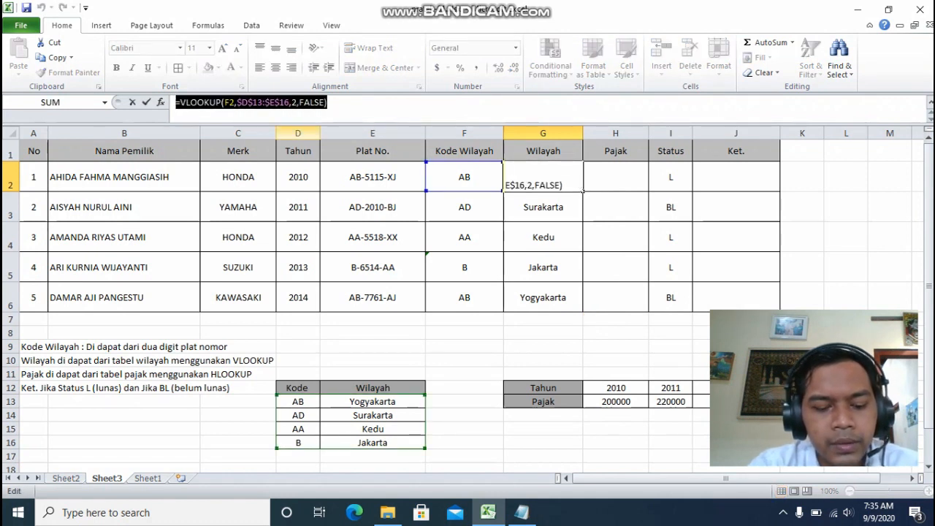
key("ctrl+c")
left_click(521, 512)
key("ctrl+End")
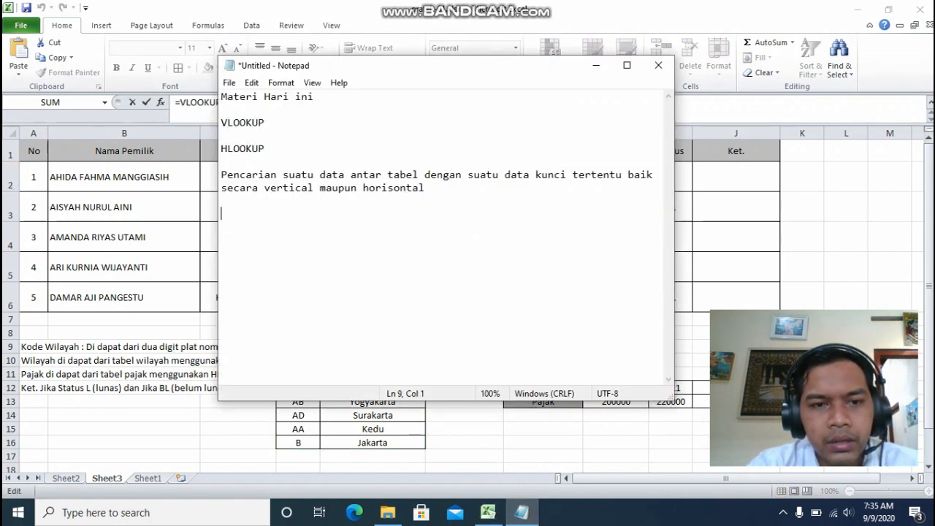
key("ctrl+v")
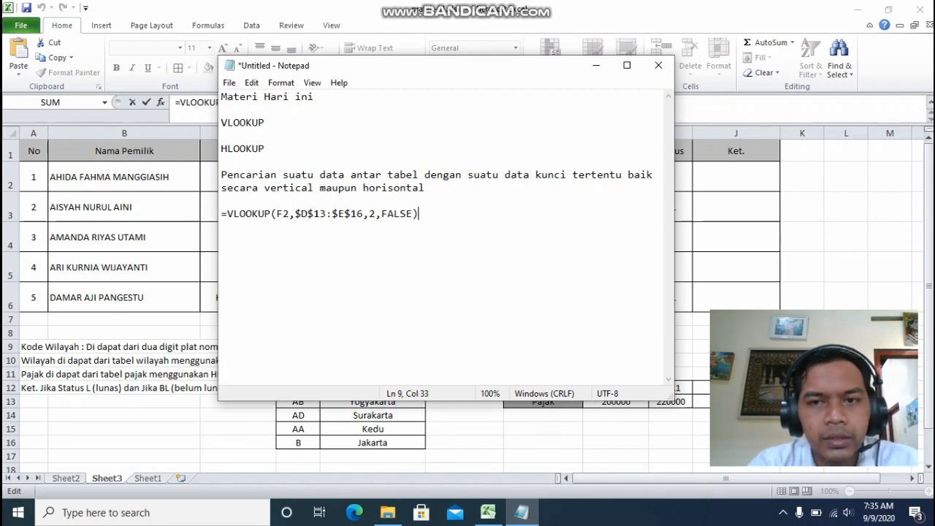
left_click(596, 65)
left_click(543, 346)
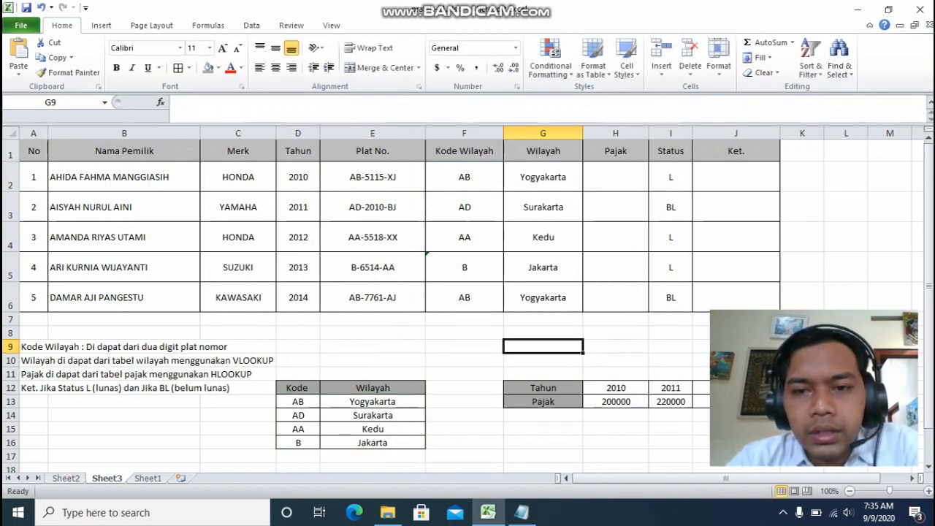
Step: Examine the Tahun and Pajak lookup table, including the years in H12:L12, against the empty Pajak column
left_click(616, 176)
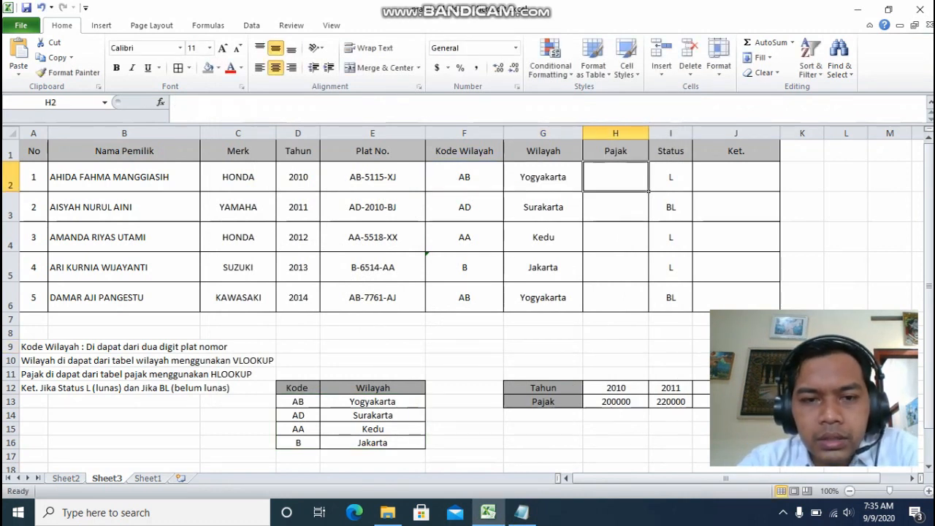
scroll(467, 292, "down", 2)
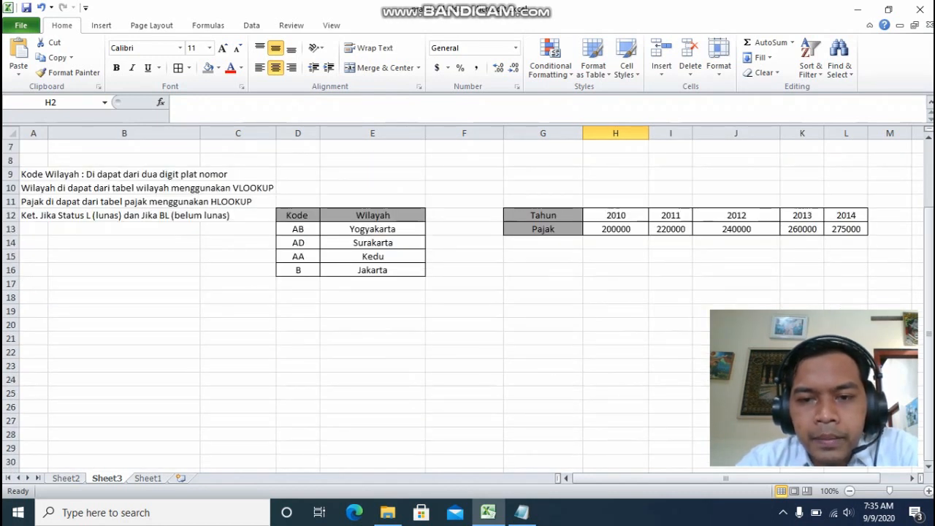
scroll(467, 292, "up", 2)
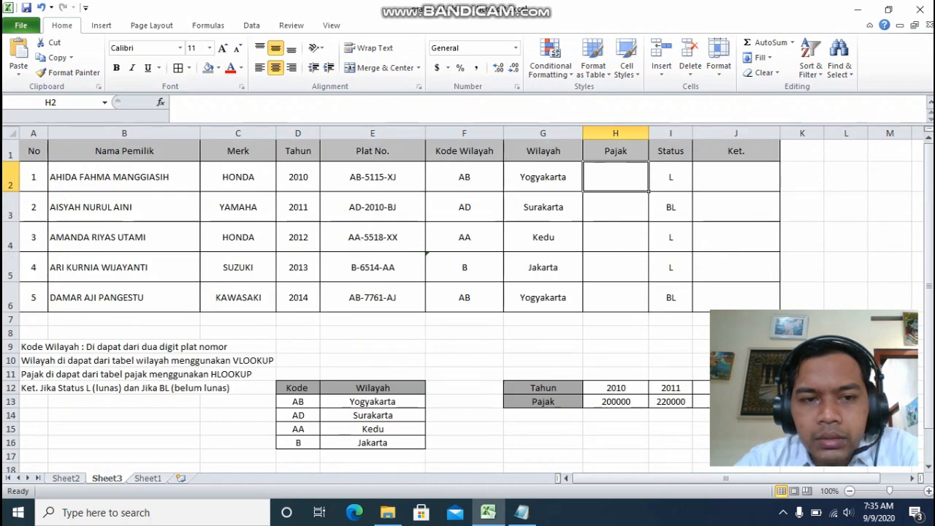
scroll(468, 293, "down", 1)
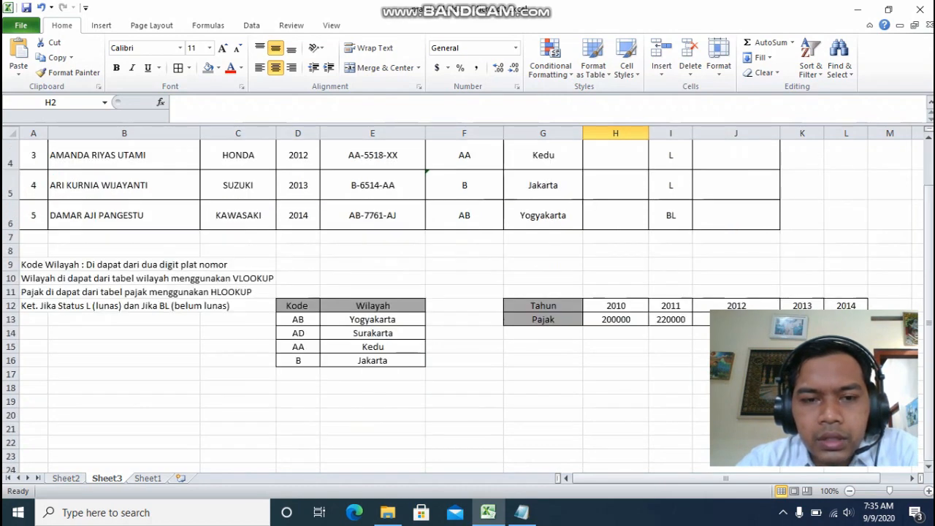
scroll(467, 292, "up", 1)
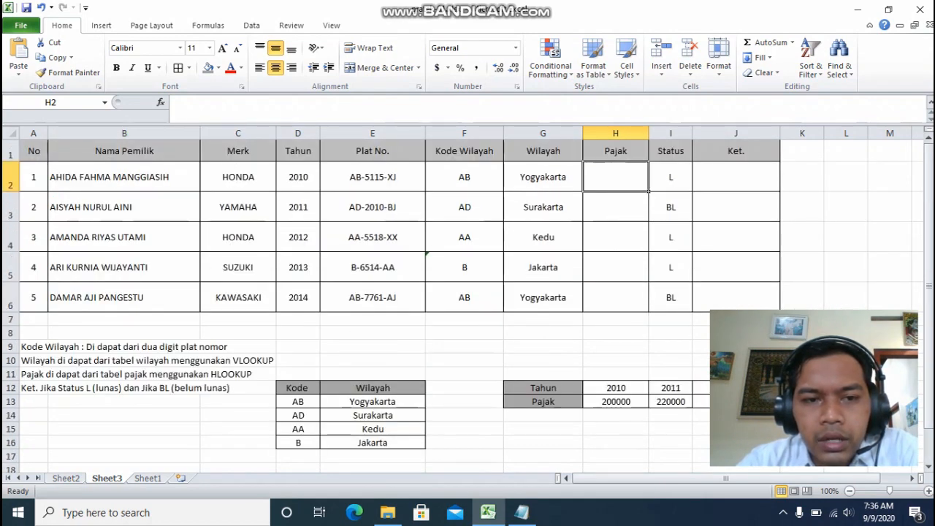
scroll(468, 292, "down", 2)
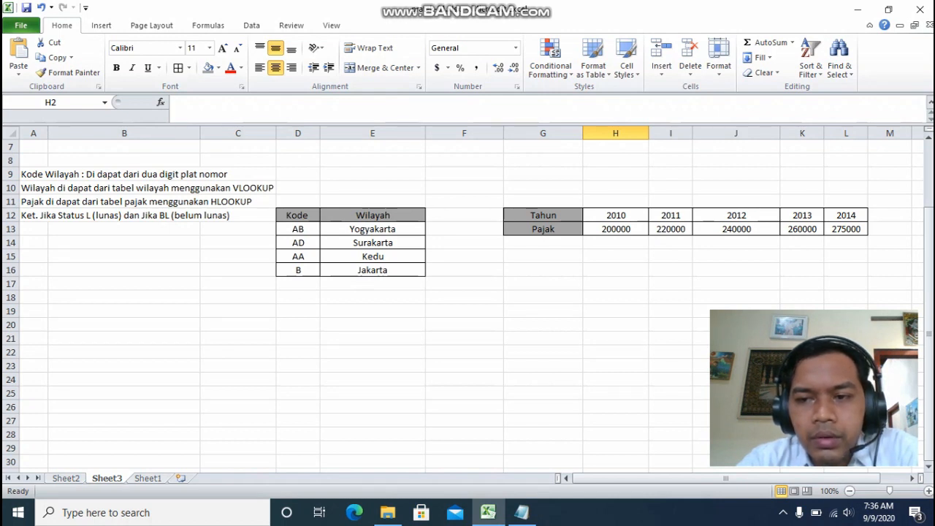
scroll(468, 292, "up", 1)
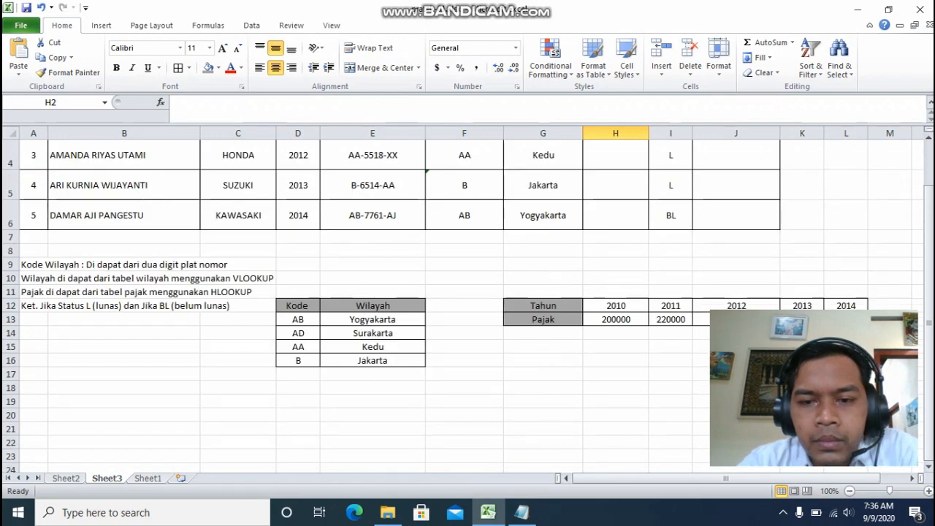
scroll(467, 293, "down", 1)
left_click_drag(615, 214, 868, 220)
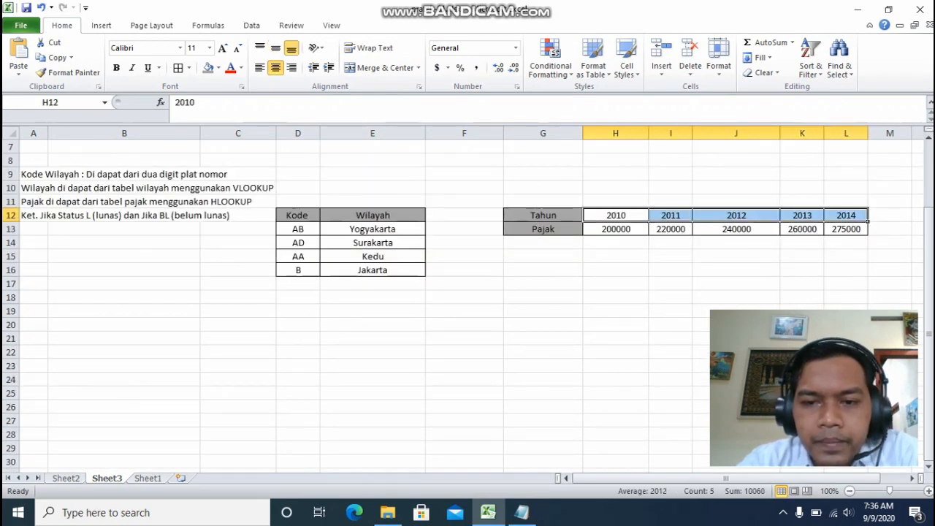
Step: Start an HLOOKUP formula in H2 of the Pajak column with the year in D2 as the lookup value
scroll(467, 292, "up", 2)
left_click(616, 177)
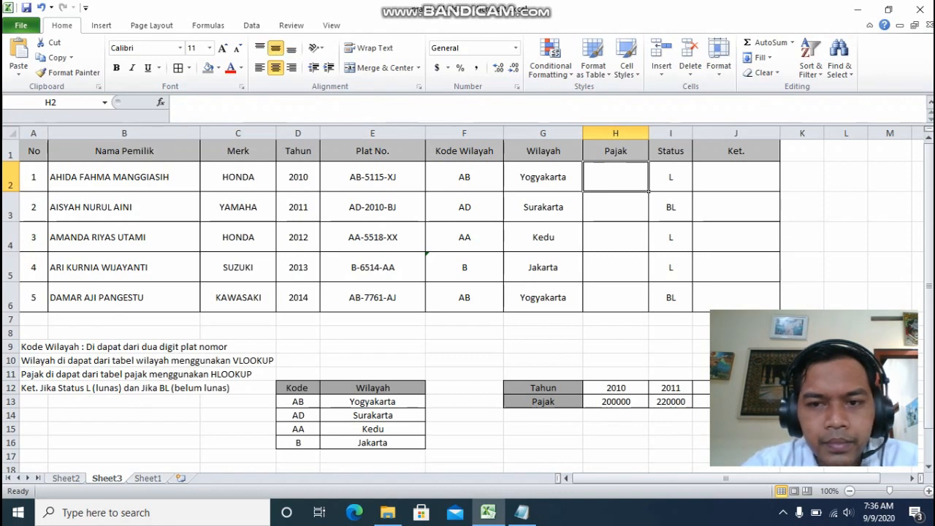
type("=")
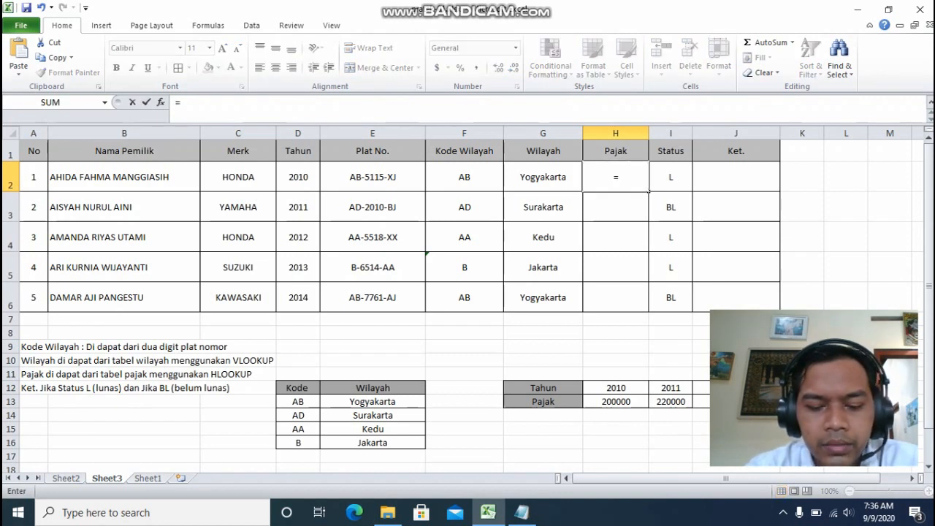
type("HLOOKUP(")
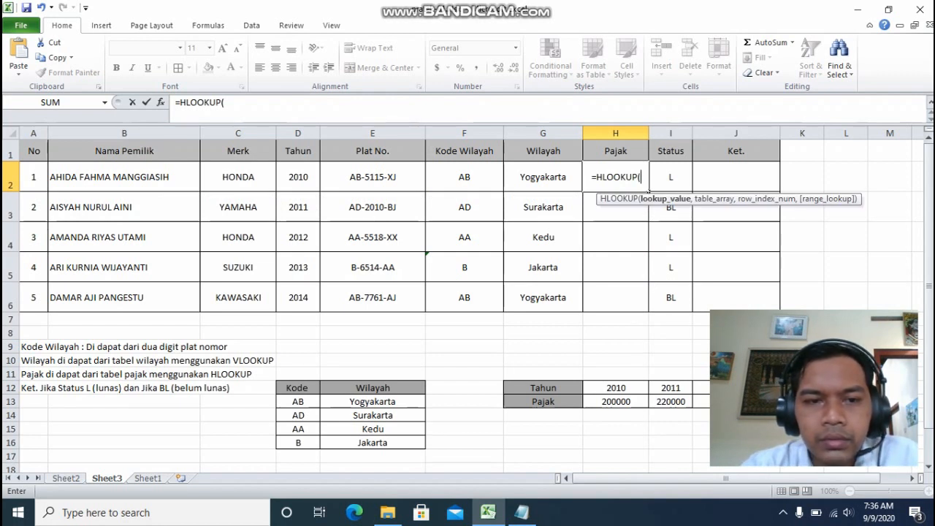
key("Left")
key("Left")
key("Left")
key("Left")
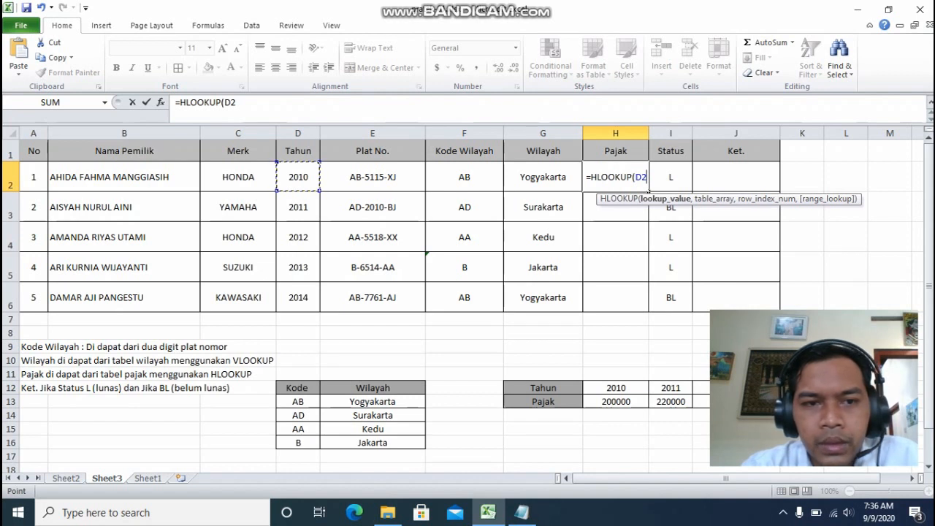
type(",")
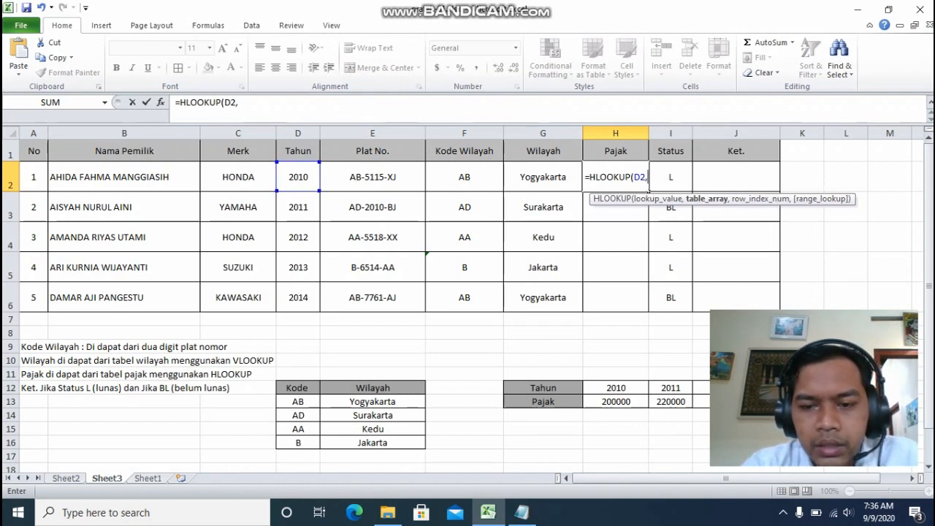
Step: Set the HLOOKUP table array to H12:L13, covering the years and their tax amounts
left_click_drag(616, 388, 890, 403)
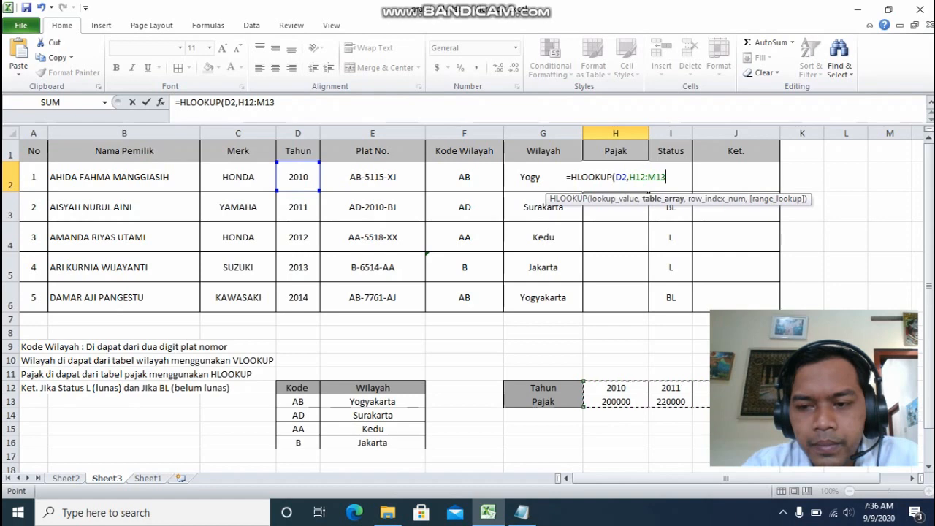
scroll(890, 404, "down", 2)
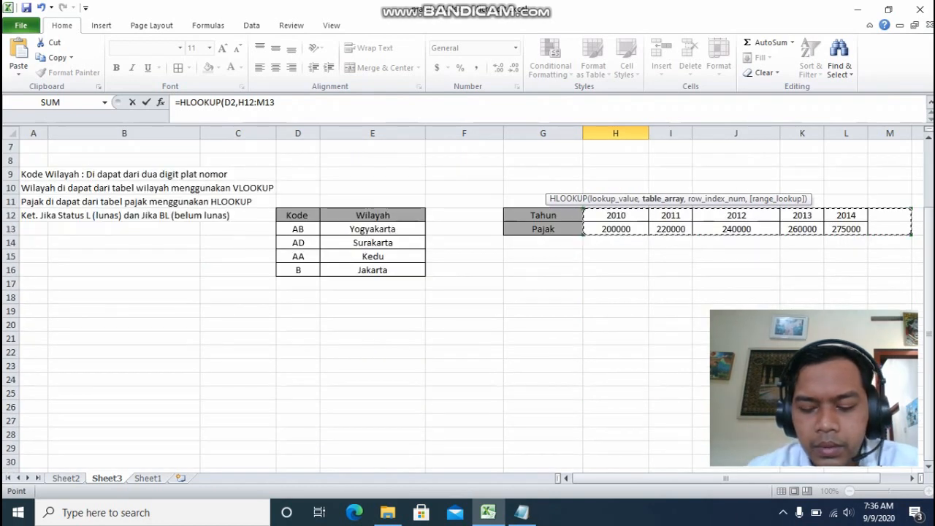
key("shift+Left")
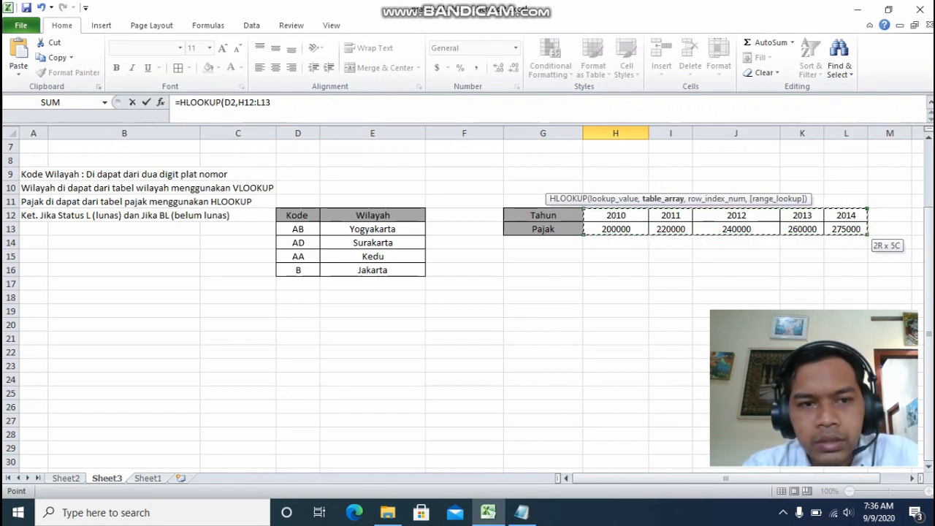
Step: Complete the HLOOKUP formula in H2 with row index 2 and TRUE for an approximate match
type(",")
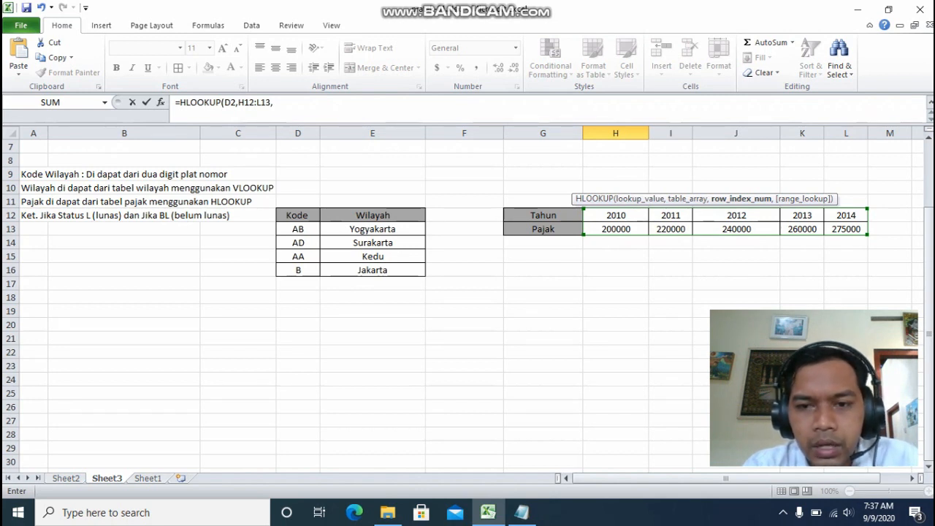
type("2")
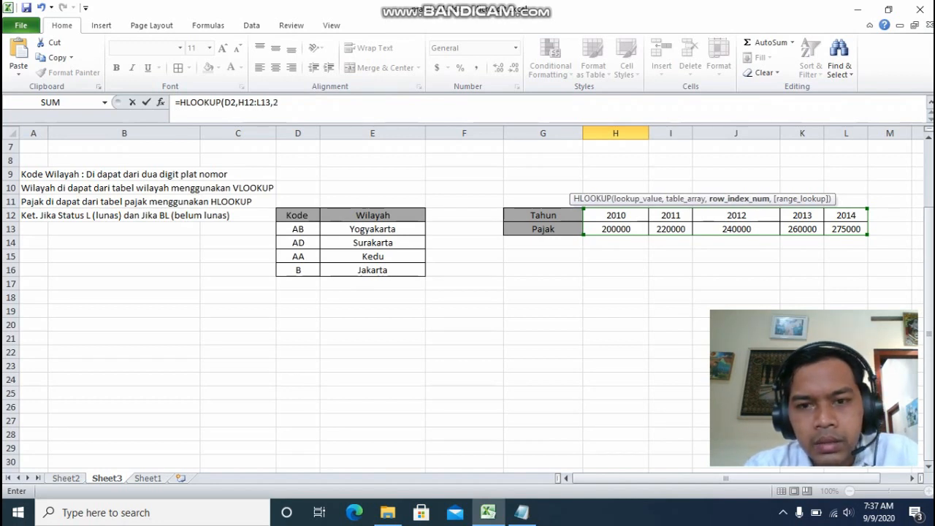
type(",")
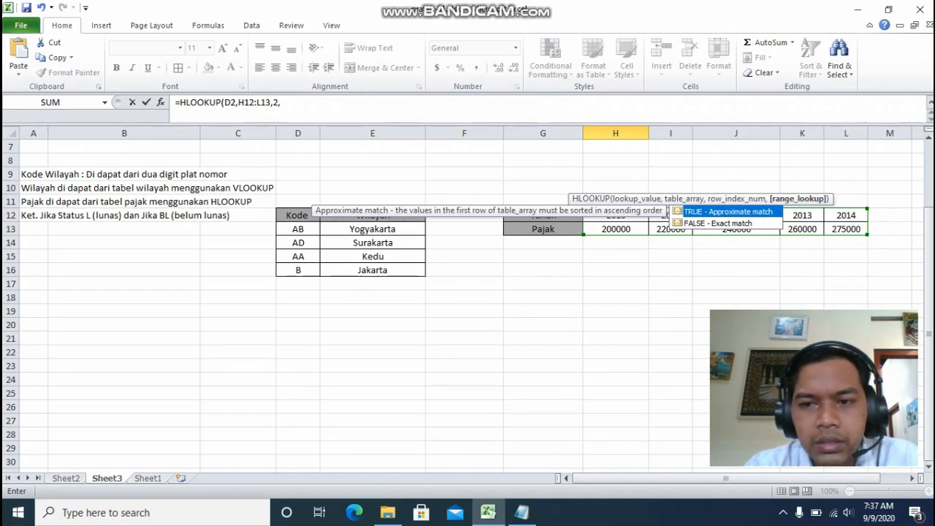
key("Tab")
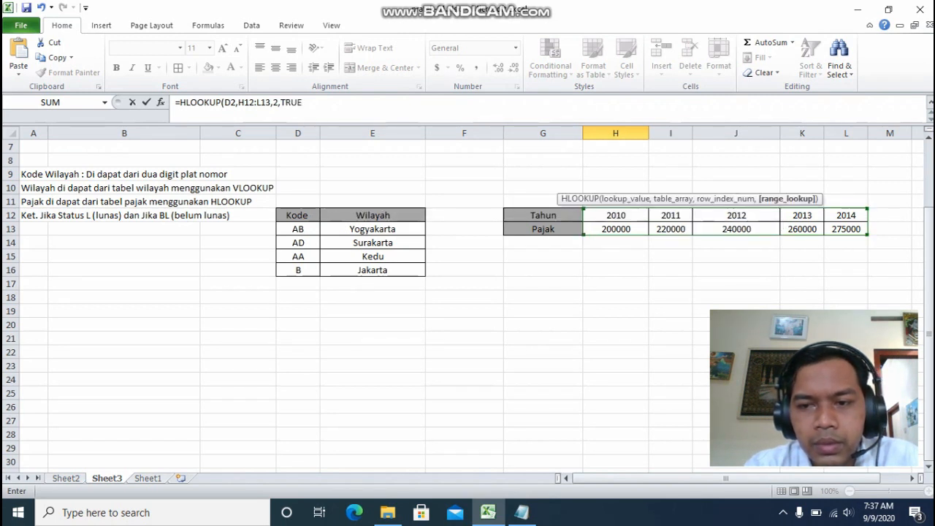
left_click(303, 102)
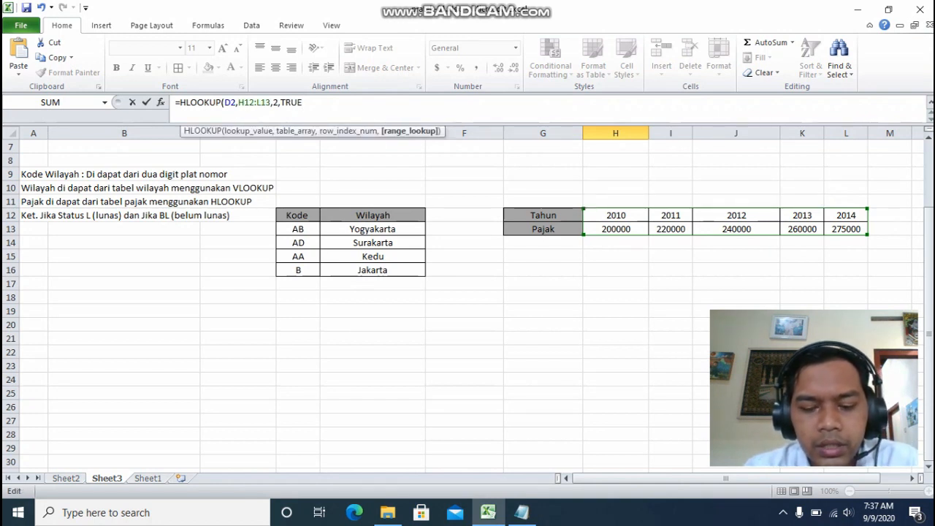
type(")")
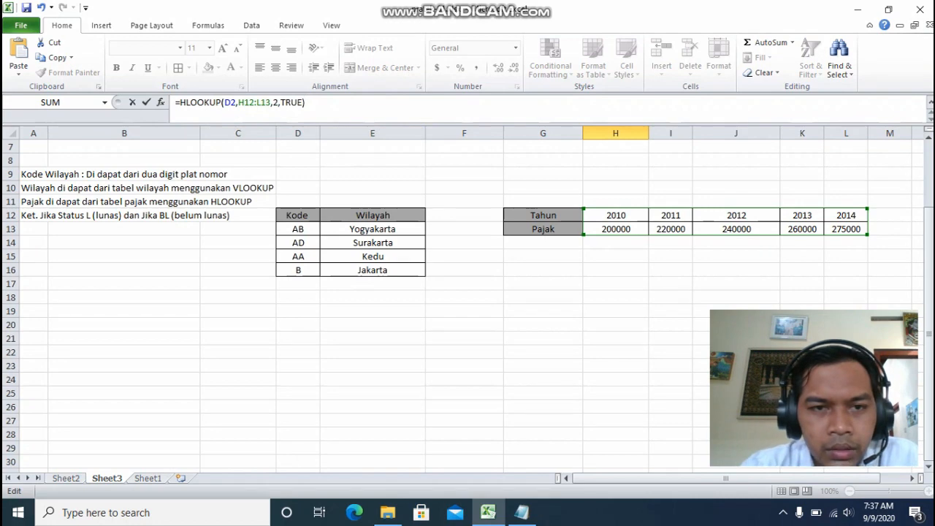
key("Return")
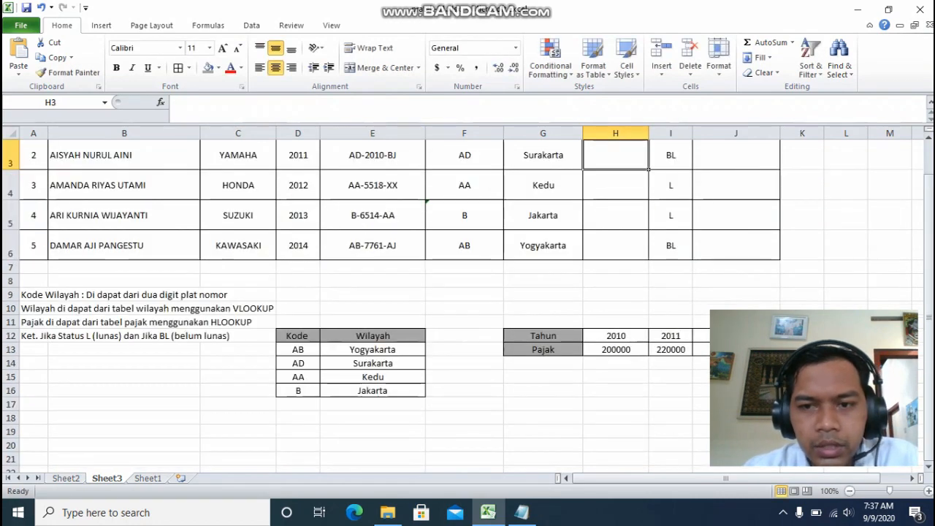
Step: Make the table array in H2's HLOOKUP formula absolute as $H$12:$L$13 and fill the formula down to H6
scroll(467, 292, "up", 1)
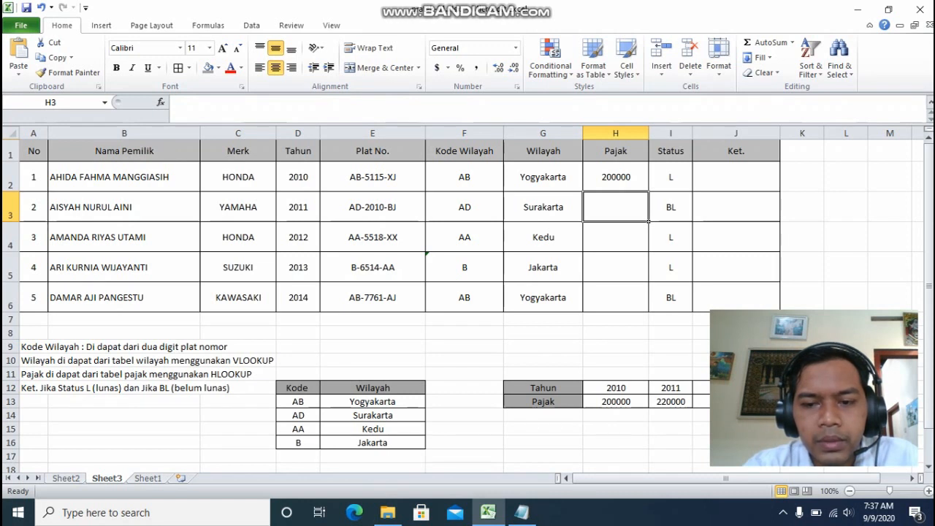
left_click(615, 177)
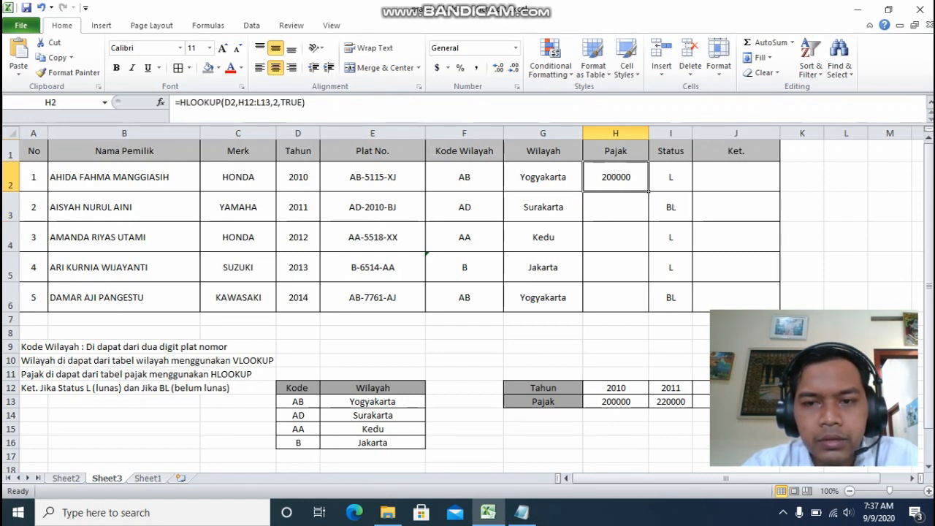
left_click_drag(238, 102, 270, 102)
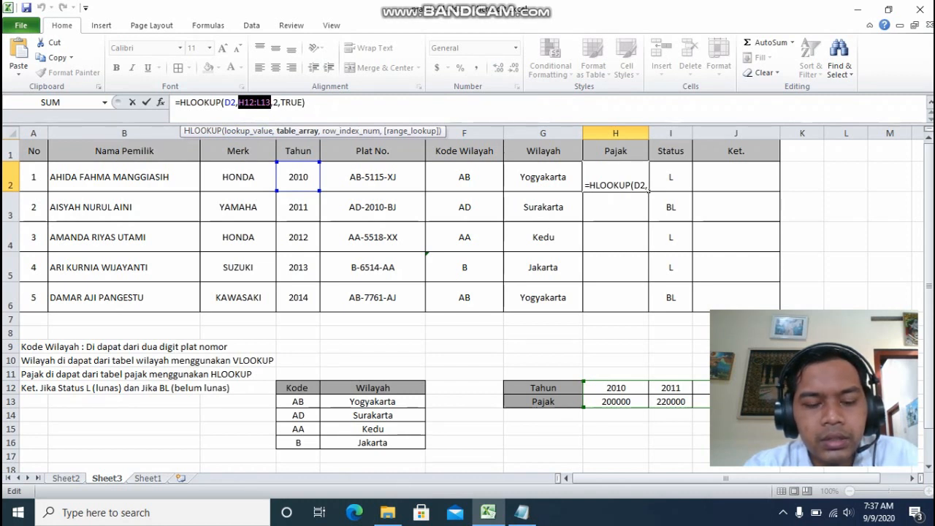
key("F4")
key("End")
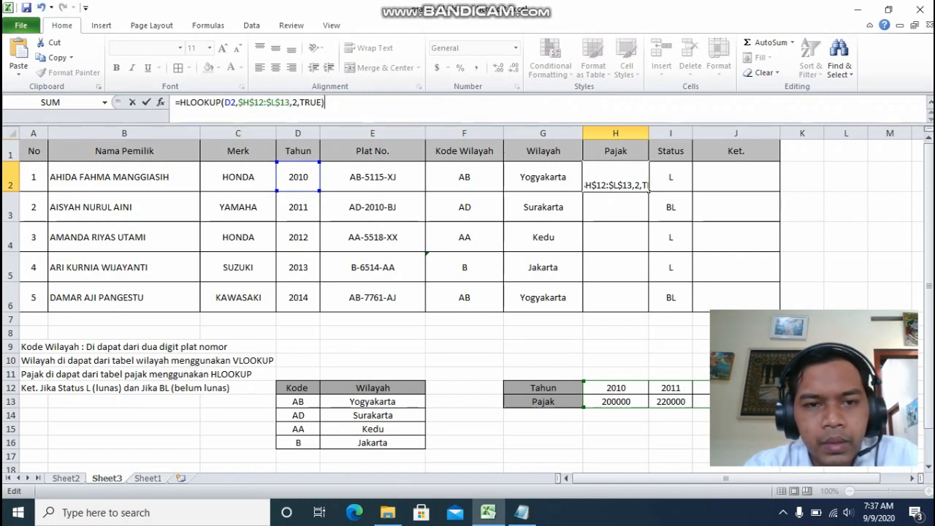
key("Return")
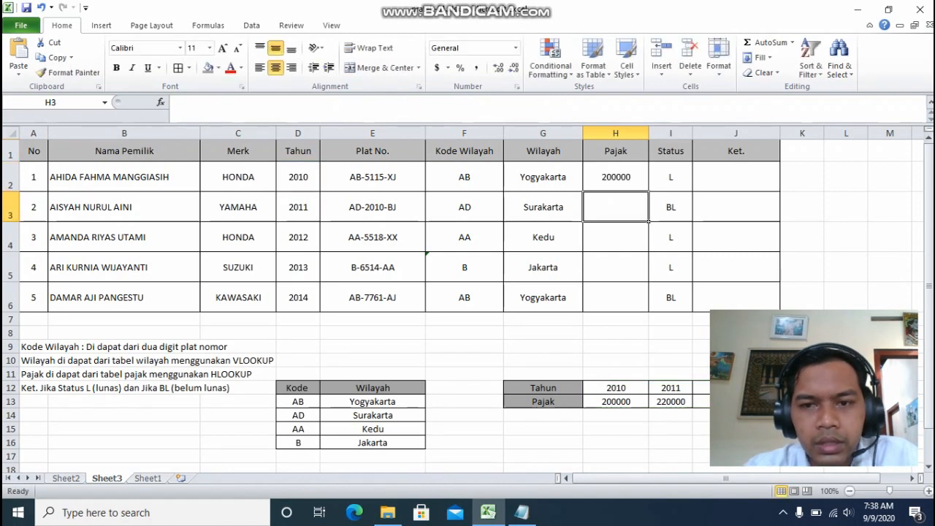
left_click(615, 177)
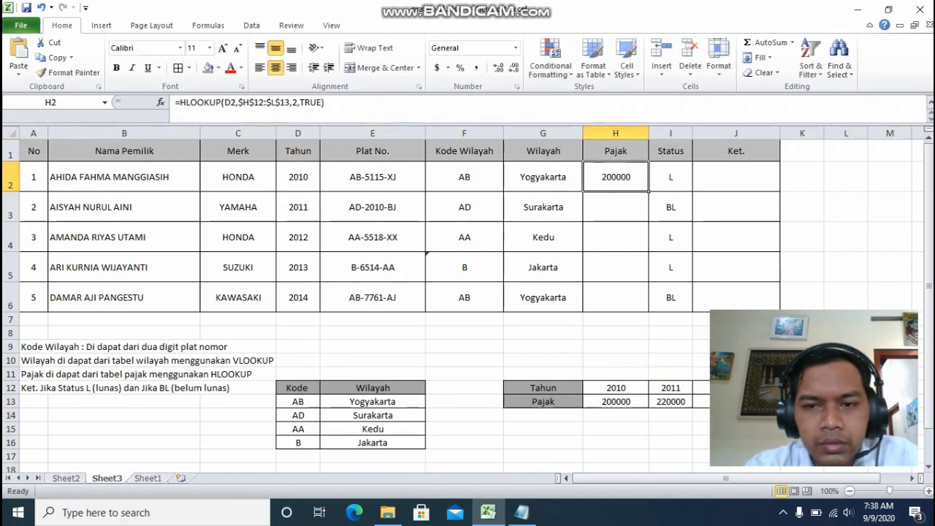
left_click_drag(649, 191, 644, 311)
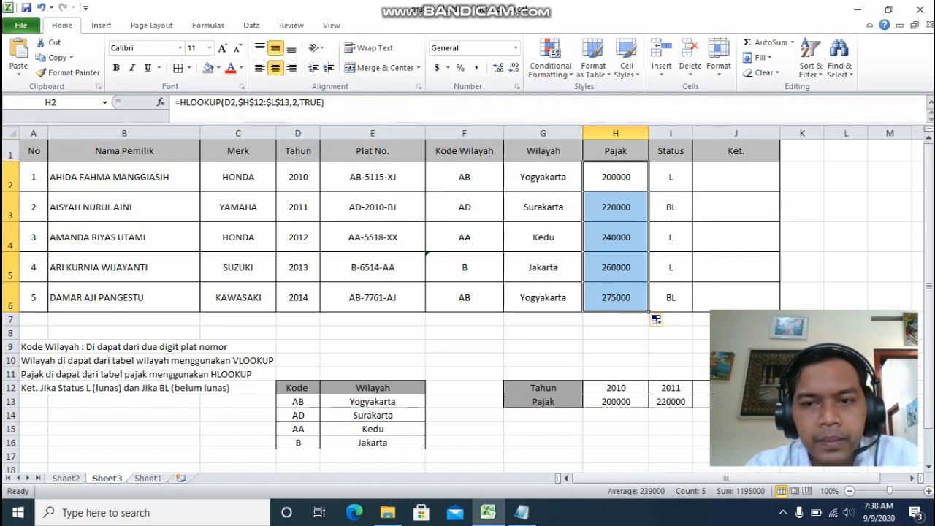
Step: Copy the HLOOKUP formula text from H2 to the end of the Notepad notes on its own line, then return to the Excel sheet
left_click(615, 177)
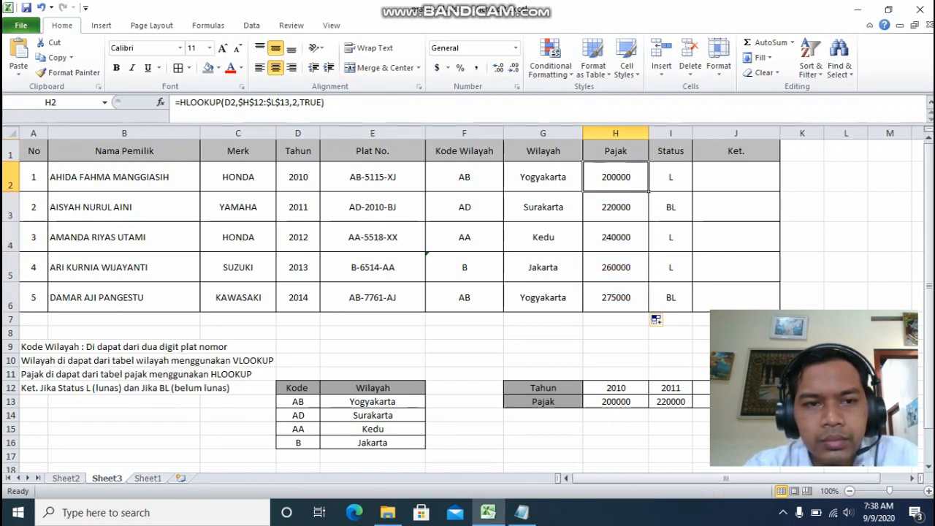
left_click(183, 103)
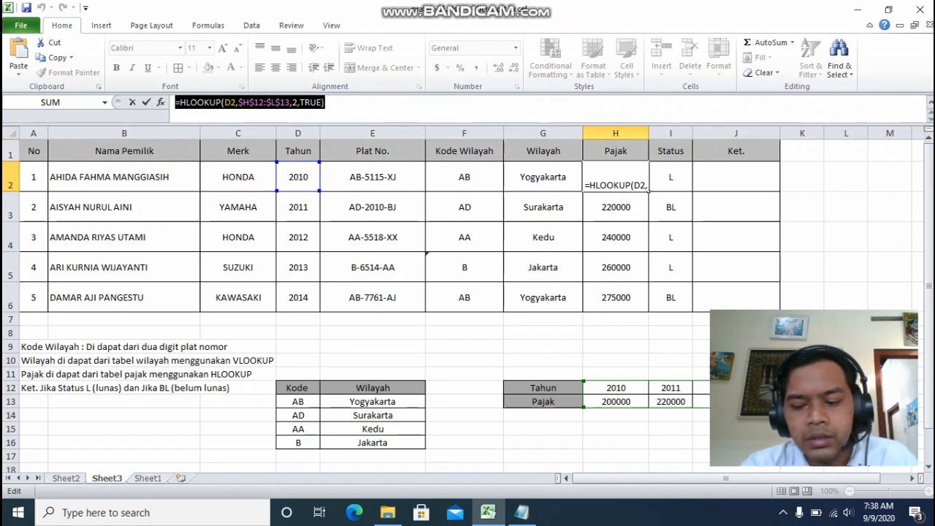
key("ctrl+c")
key("alt+Tab")
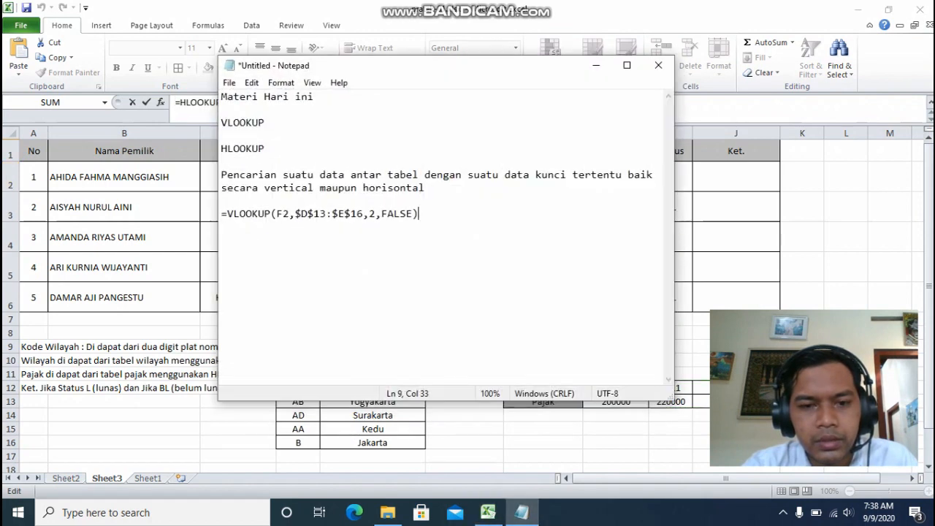
key("Return")
key("Return")
key("ctrl+v")
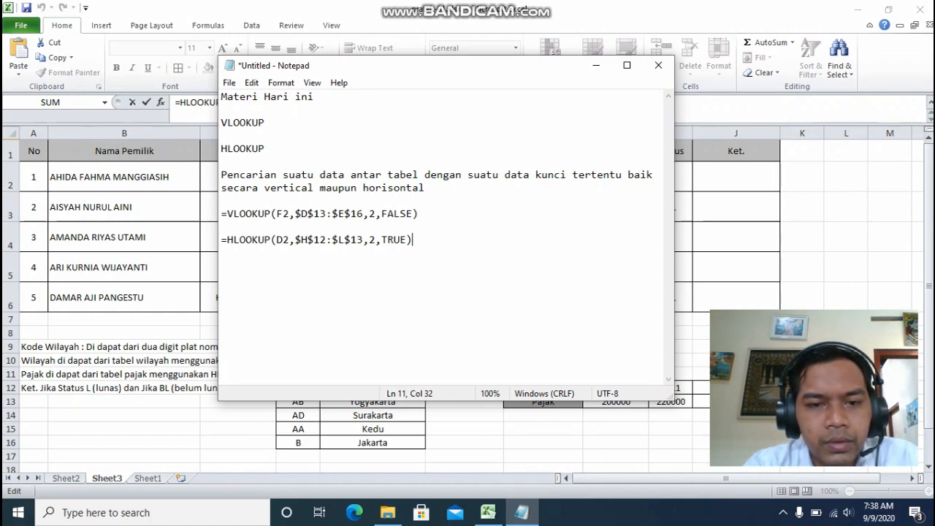
left_click(369, 240)
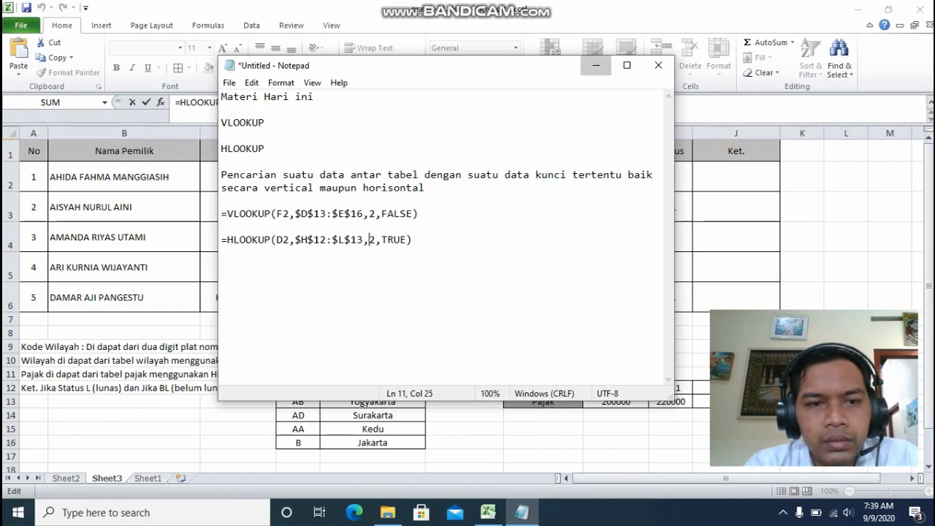
left_click(596, 65)
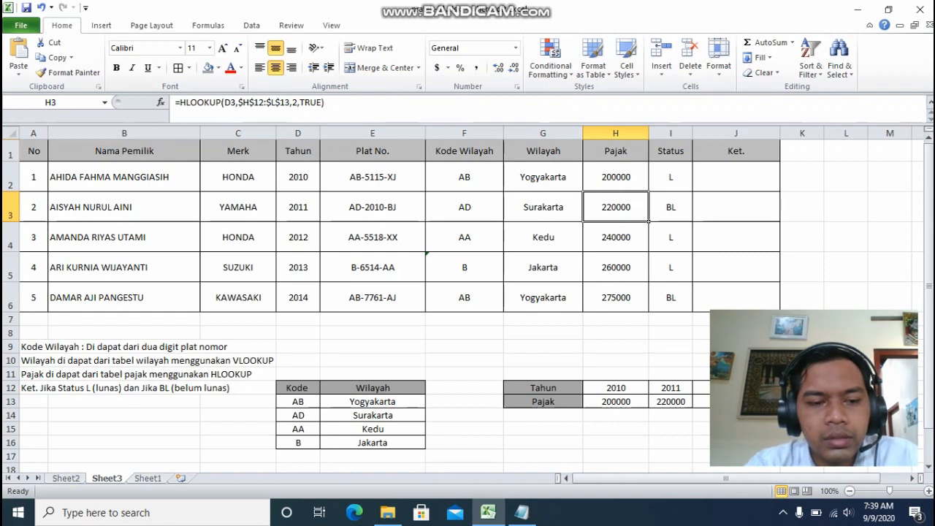
Step: Start an IF formula in J2 that tests whether I2="L" and returns "Lunas" when true
left_click(735, 177)
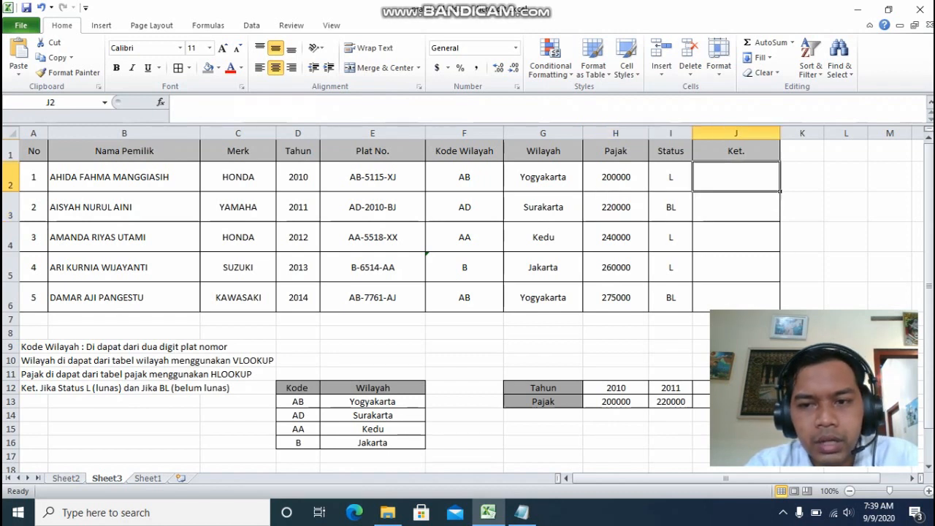
type("=if")
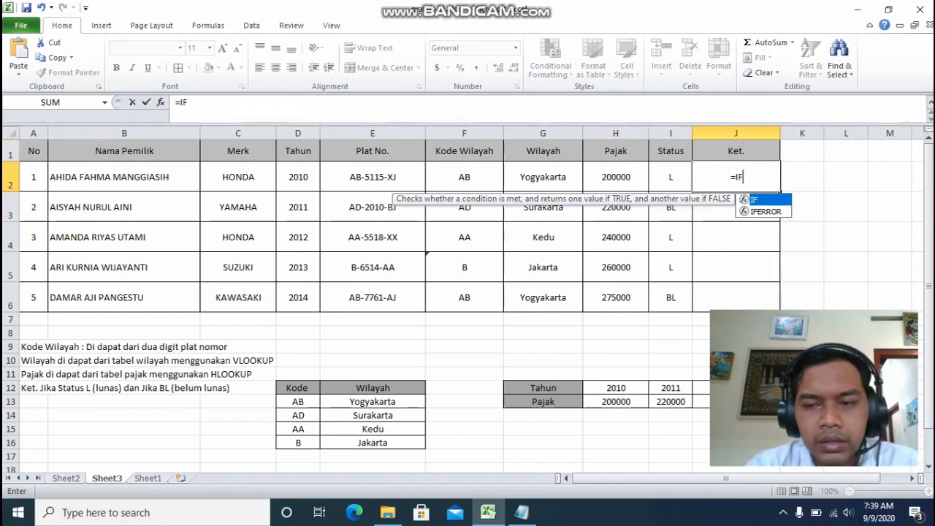
key("Tab")
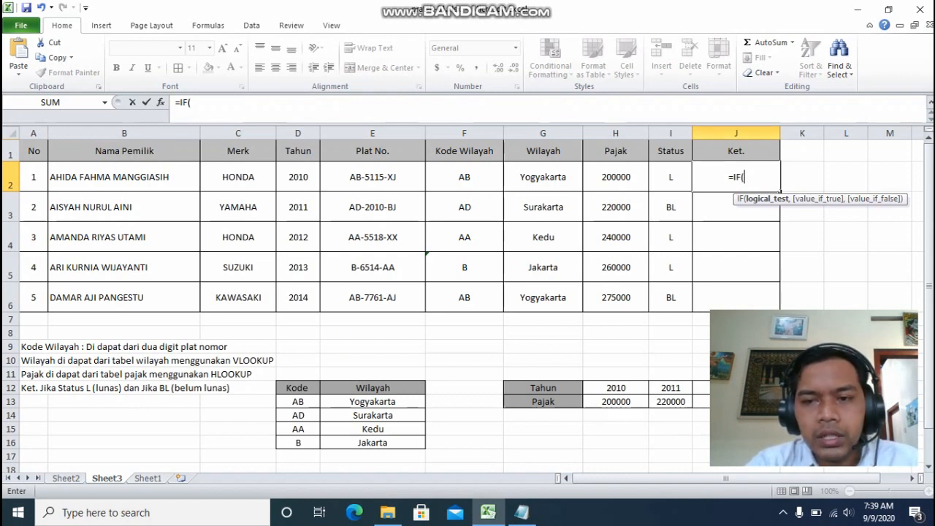
key("Left")
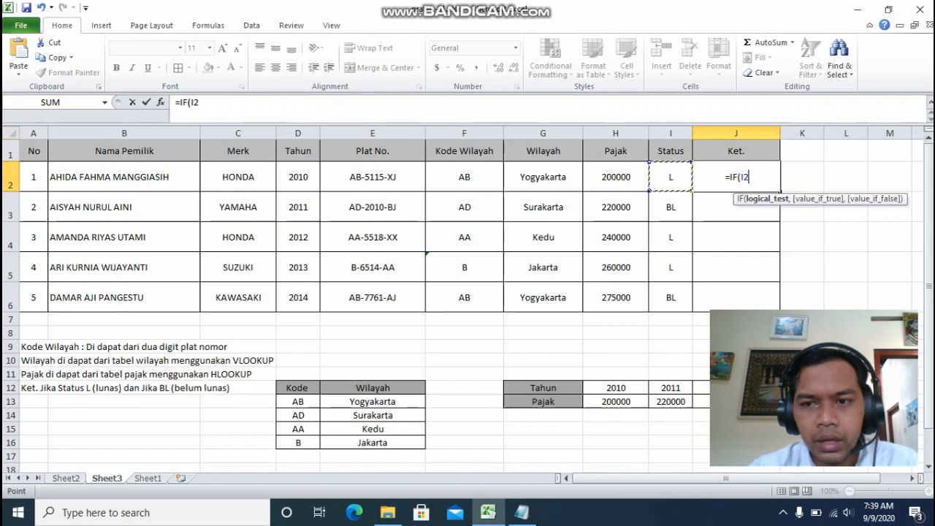
type("=\"L\",\"")
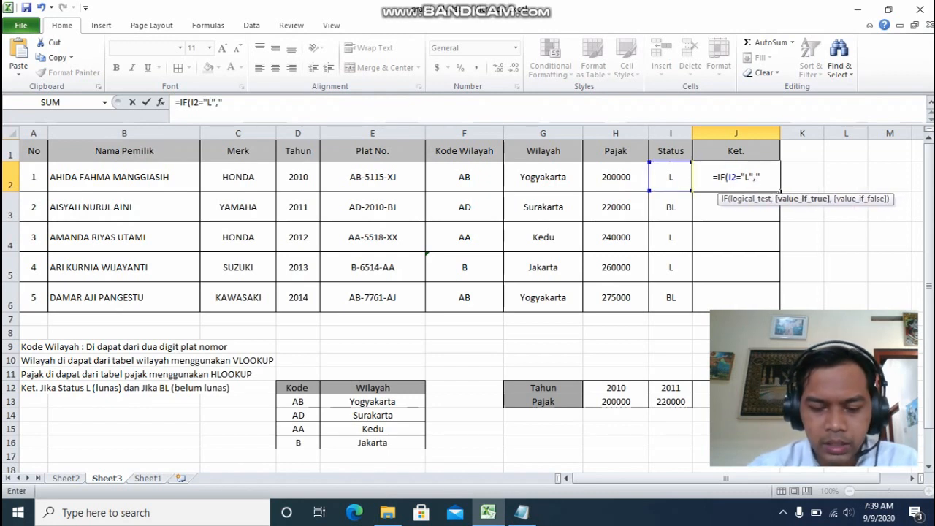
type("Lunas\"")
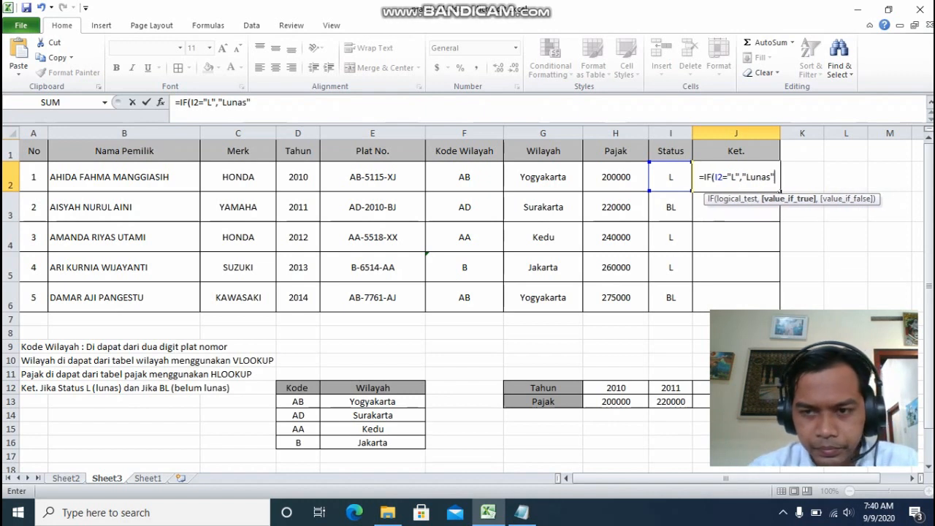
Step: Complete the IF formula in J2 with "Belum Lunas" as the value if false
type(",\"B")
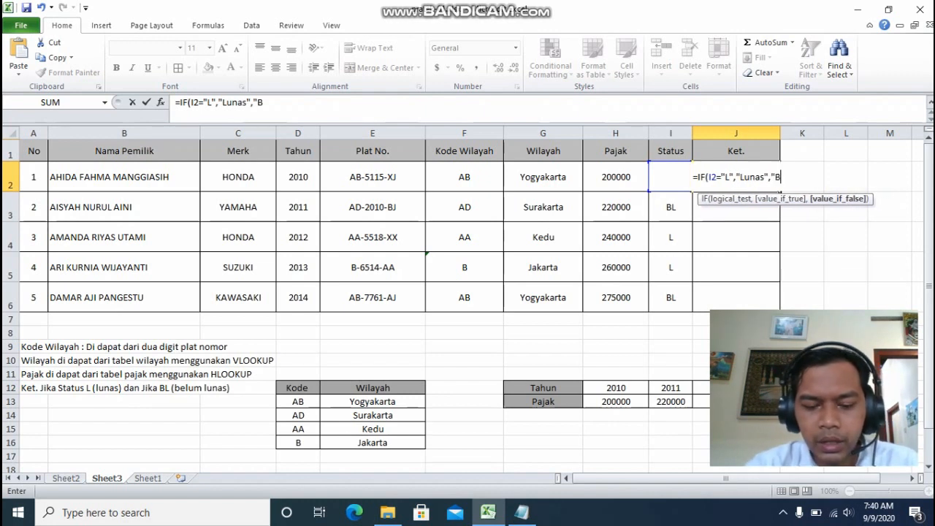
type("elum Lunak")
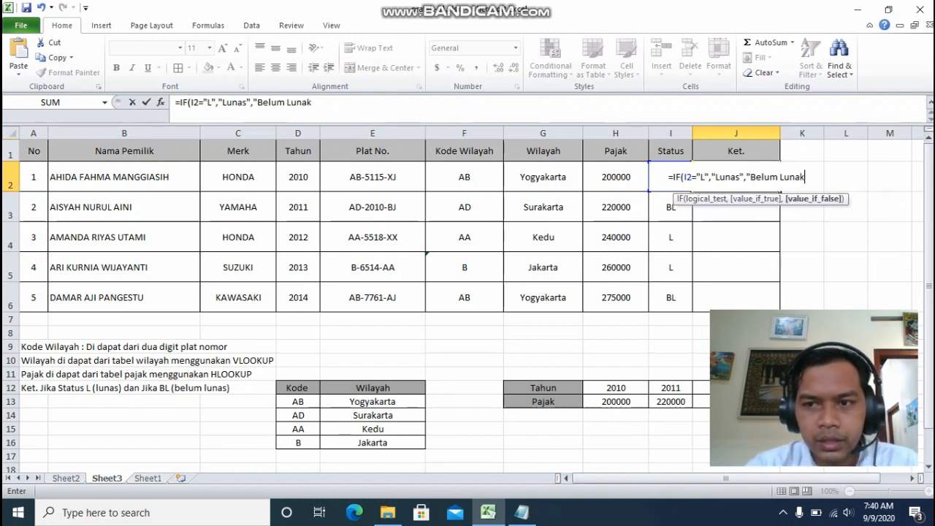
key("BackSpace")
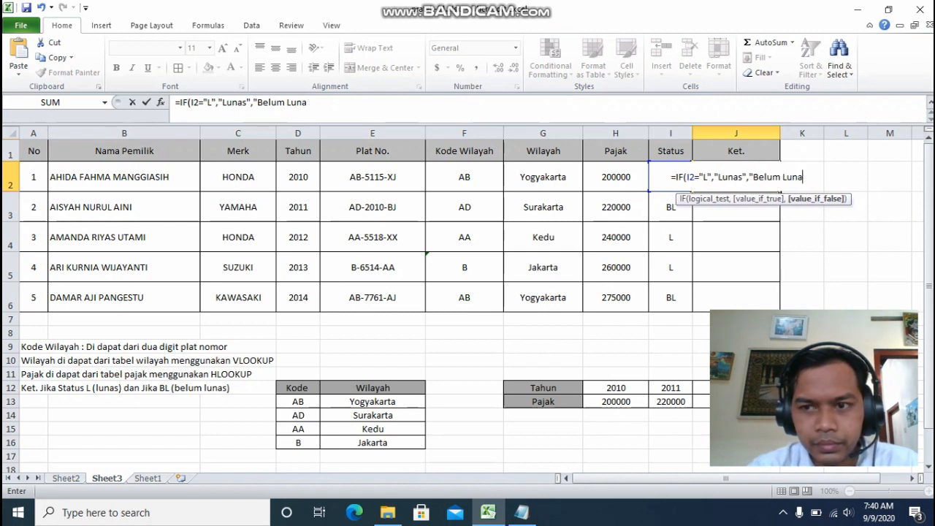
type("s\"")
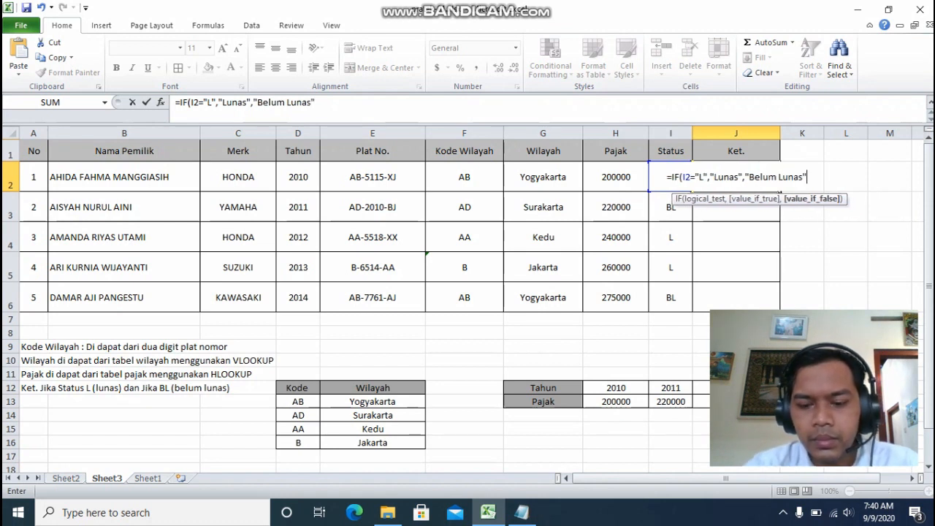
type(")")
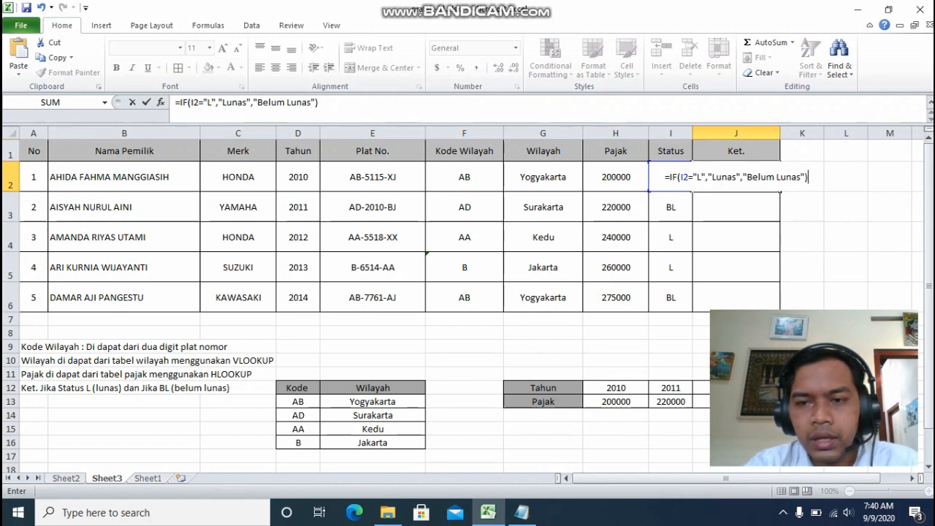
left_click(728, 177)
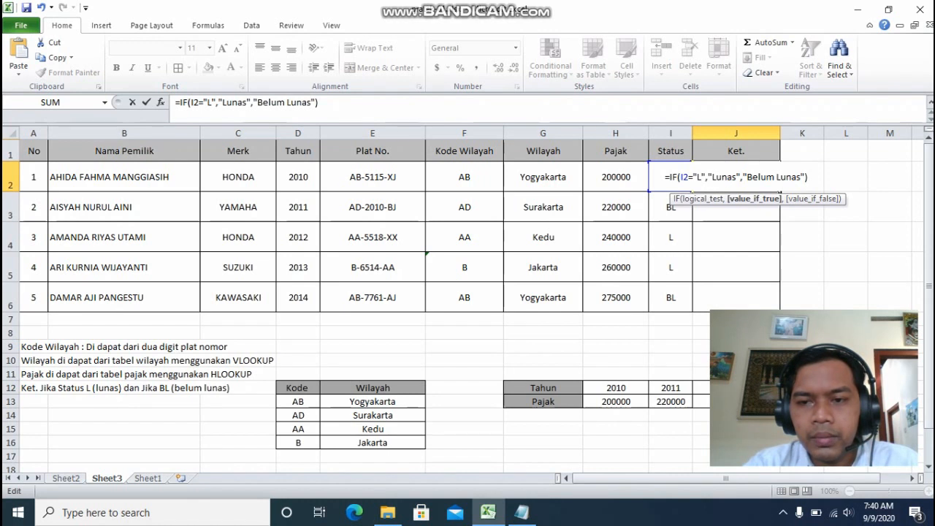
left_click(713, 177)
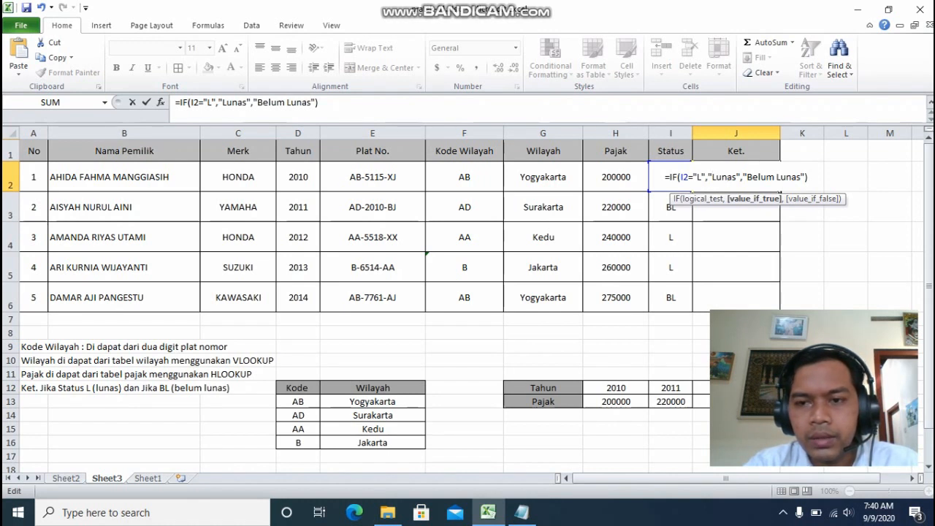
left_click(741, 176)
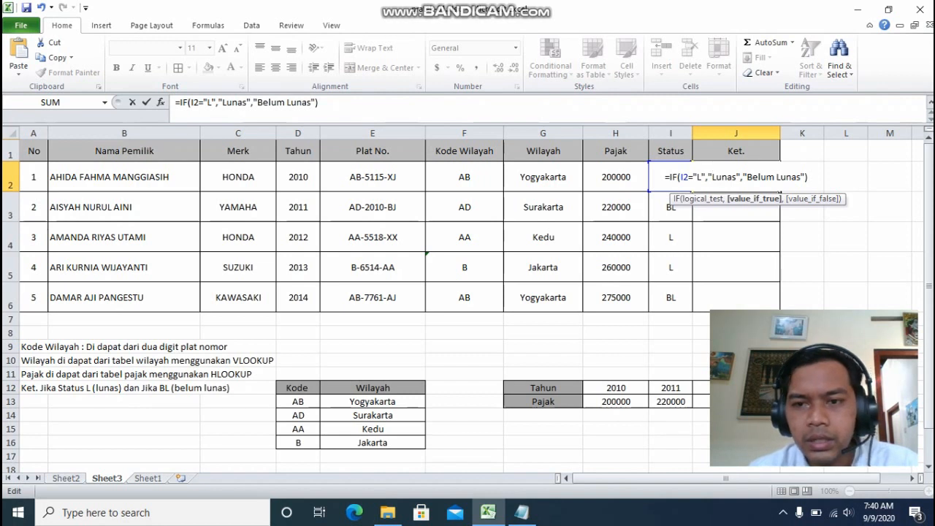
key("Return")
Step: Fill the IF formula from J2 down to J6 in the Ket. column, then reselect J2
left_click(735, 177)
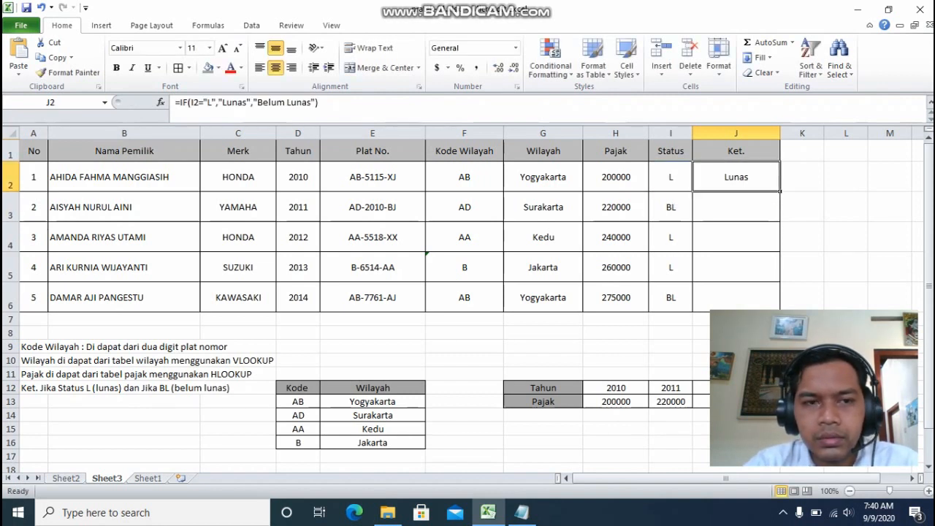
left_click_drag(780, 191, 774, 305)
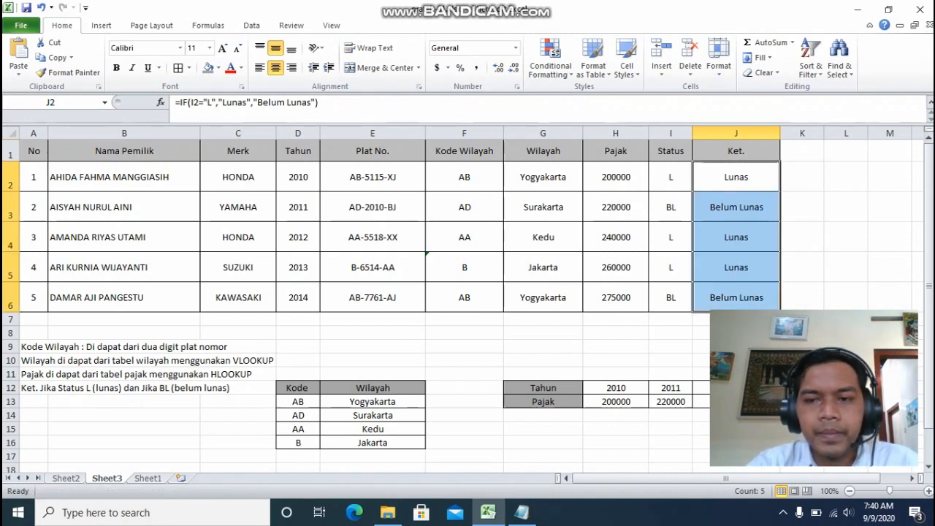
left_click(542, 347)
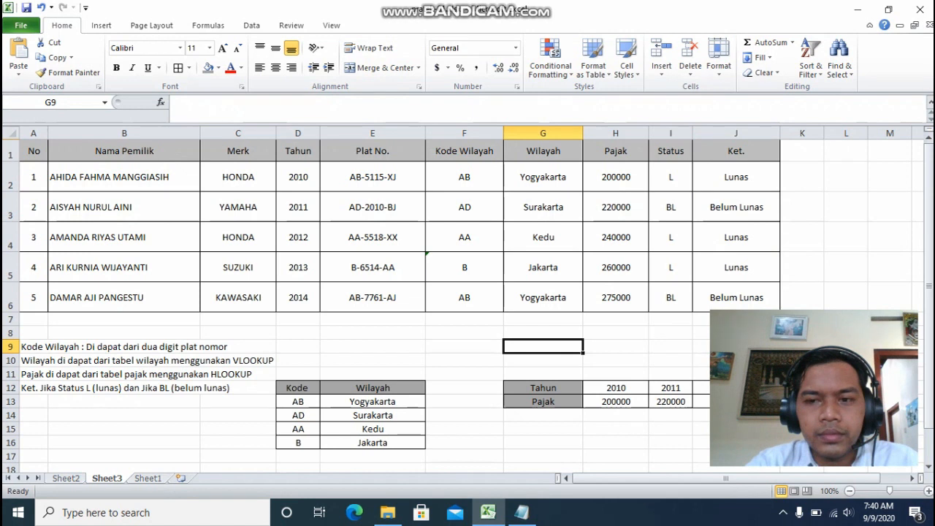
left_click(735, 177)
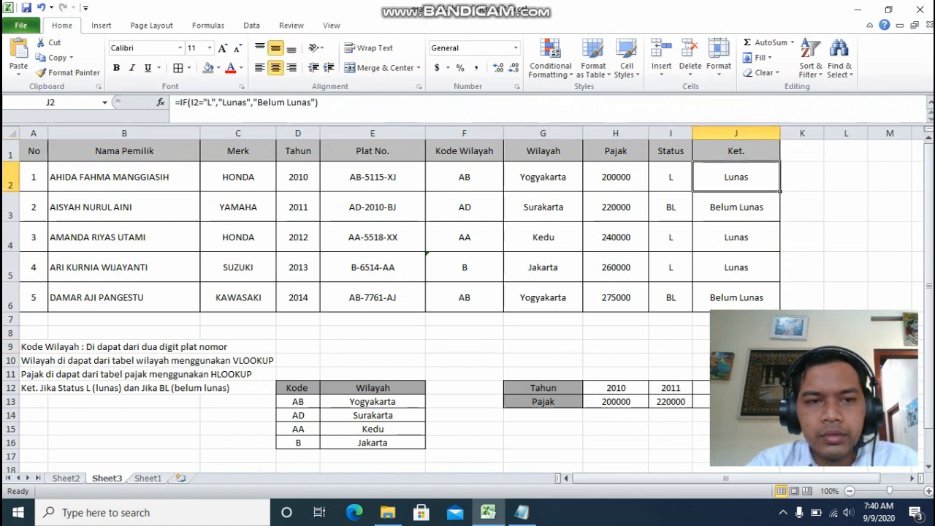